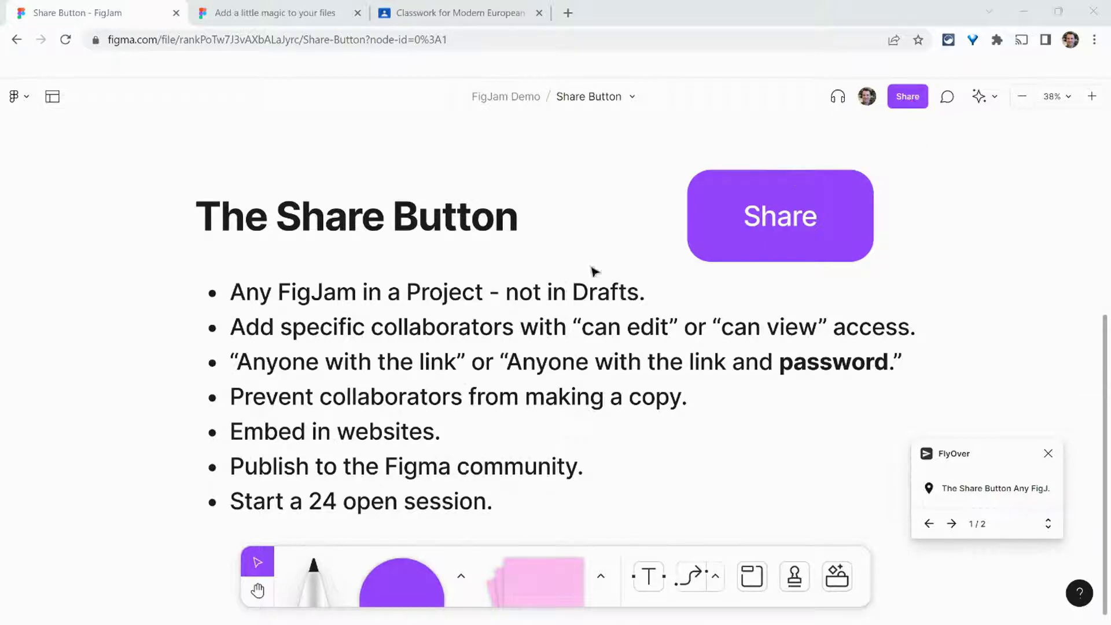
Step: Open the file menu for the Share Button board
click(631, 98)
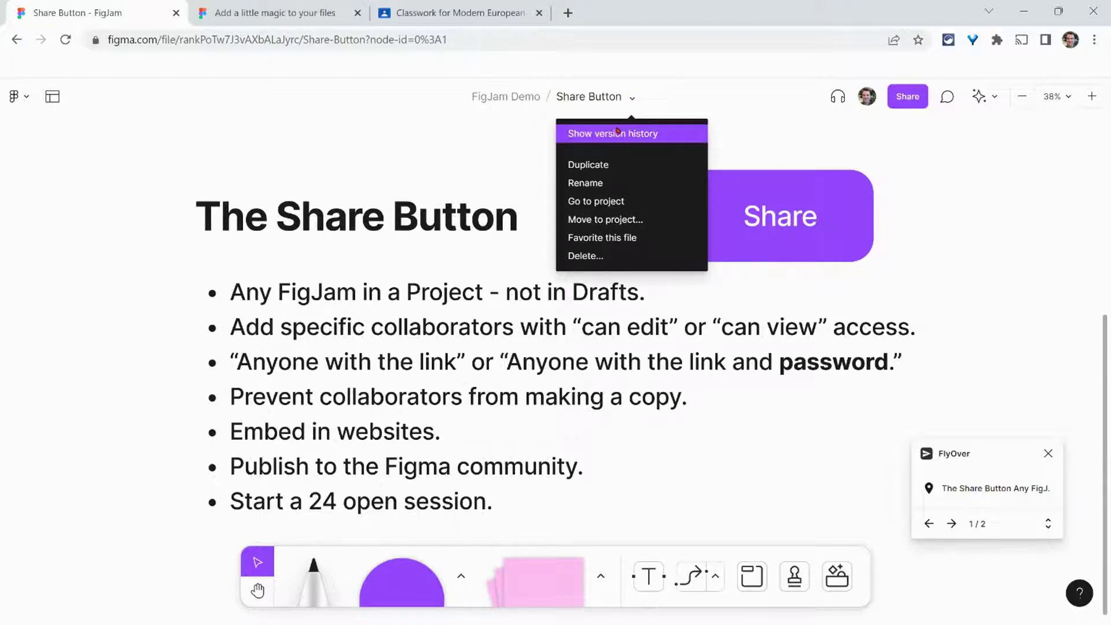
Step: Invite a collaborator by e-mail to the board with 'can view' access
click(905, 100)
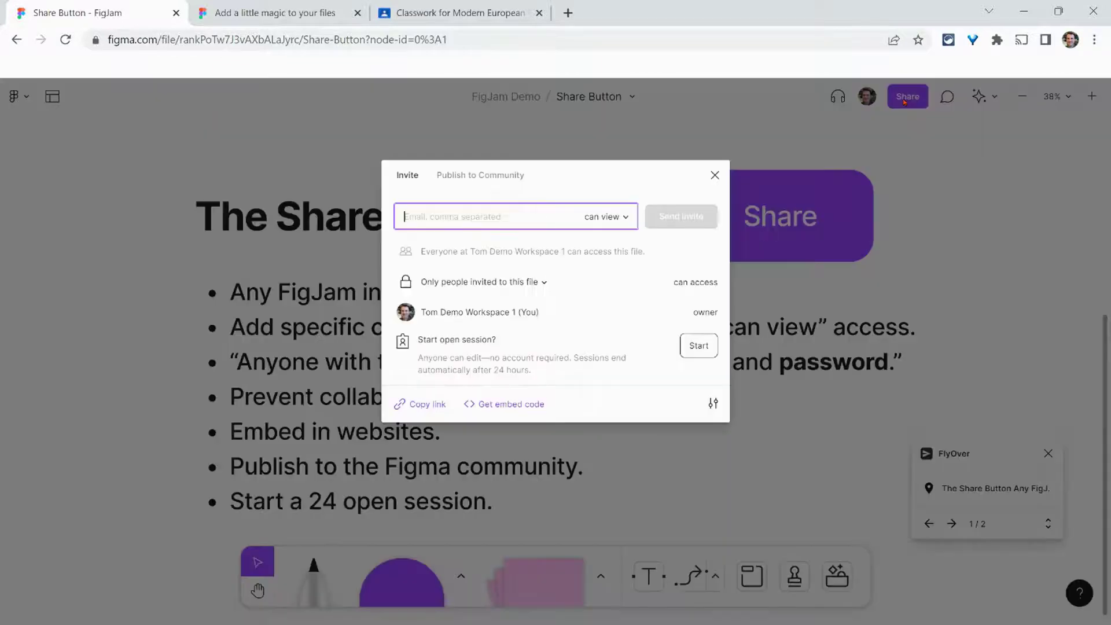
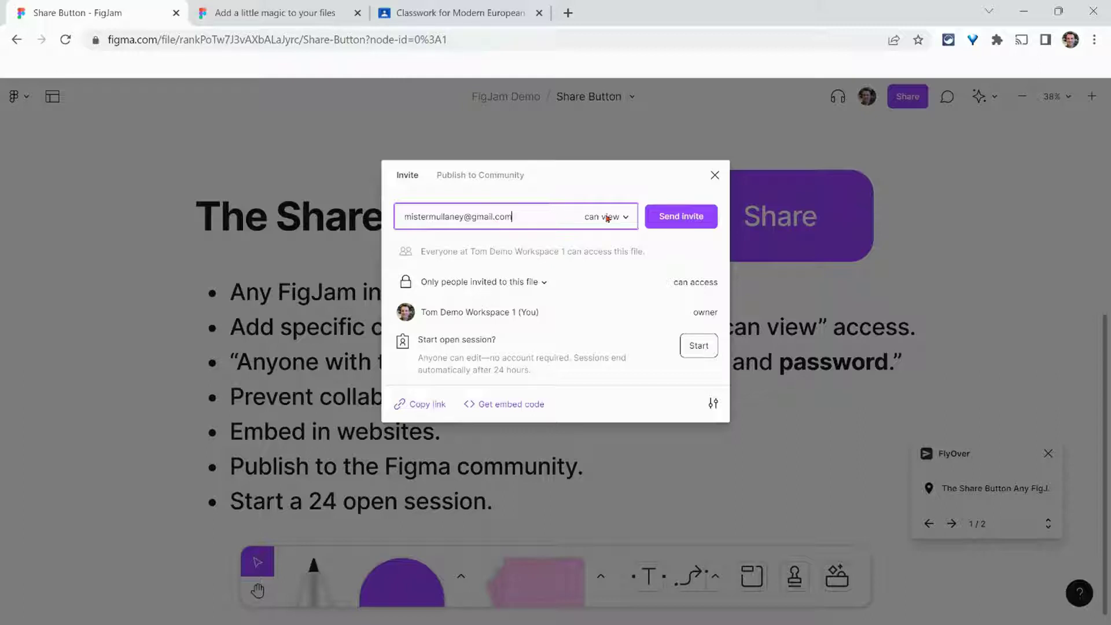
click(607, 218)
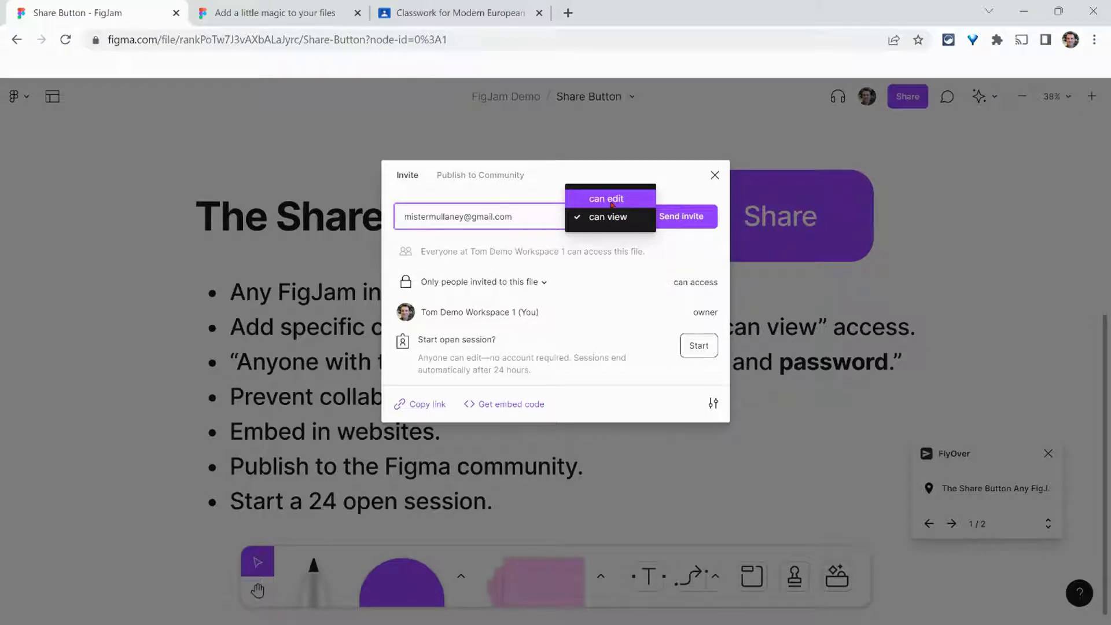
click(685, 245)
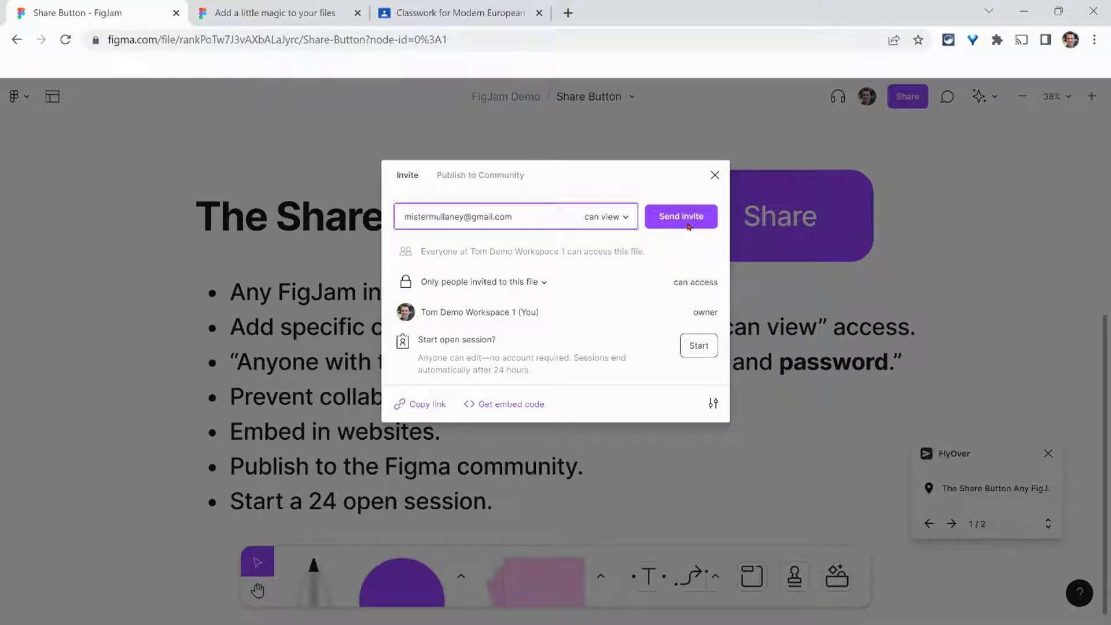
Step: Set link access to anyone with the link plus a password, view only
click(545, 283)
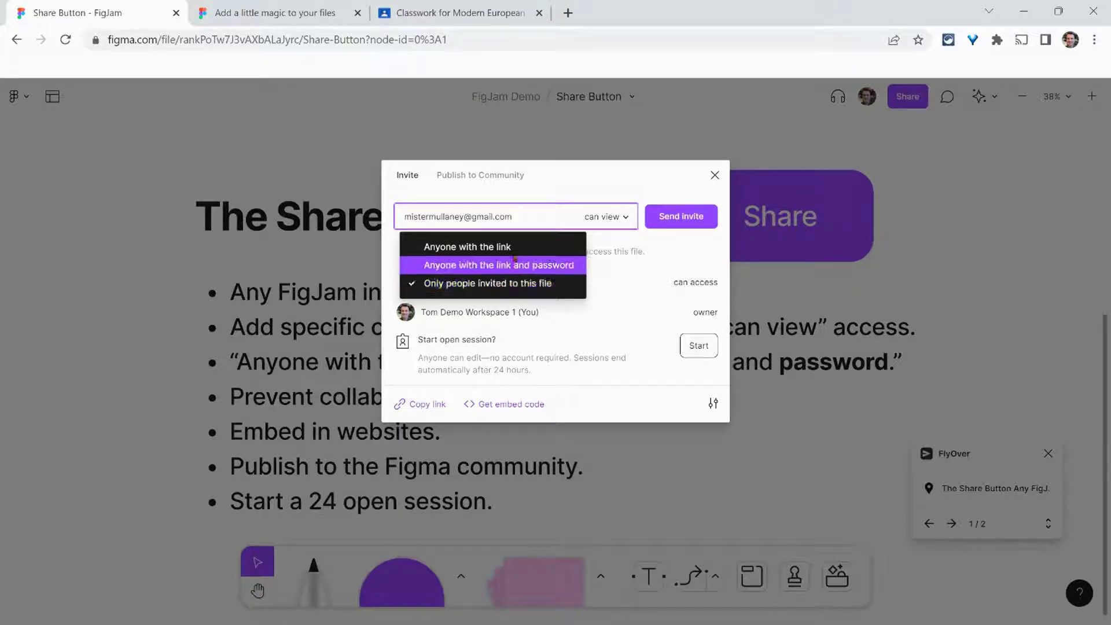
click(518, 250)
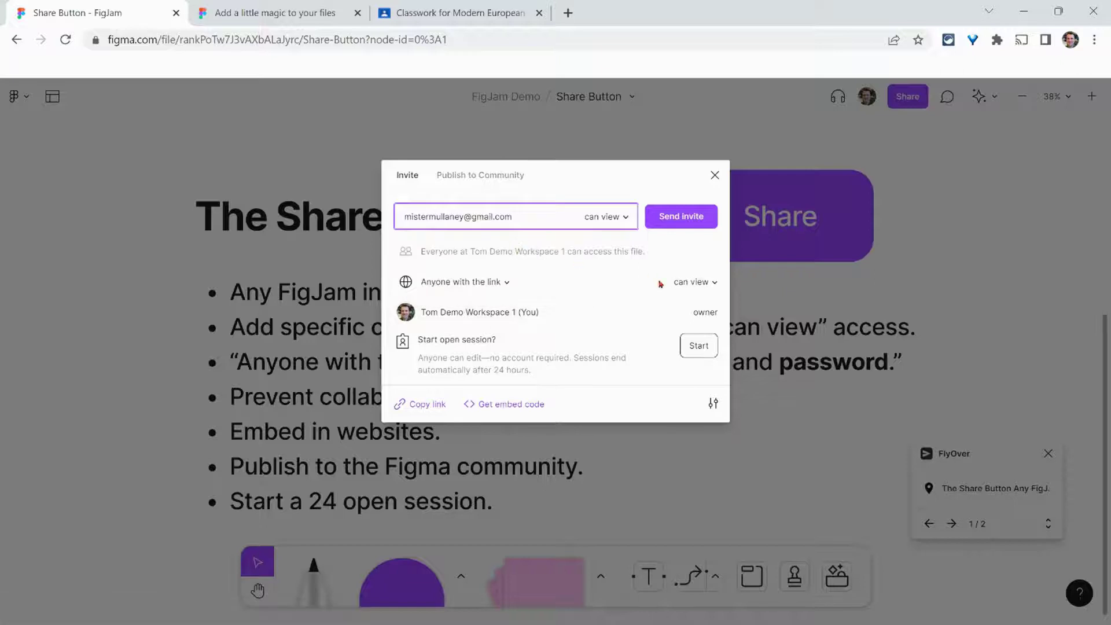
click(691, 282)
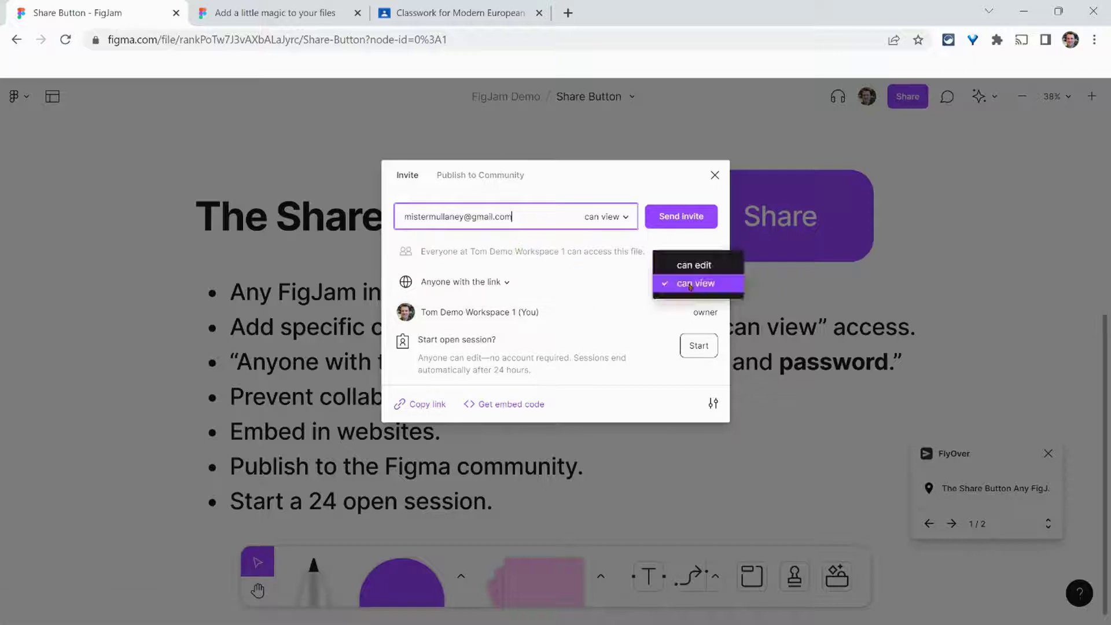
click(502, 285)
click(505, 287)
click(507, 301)
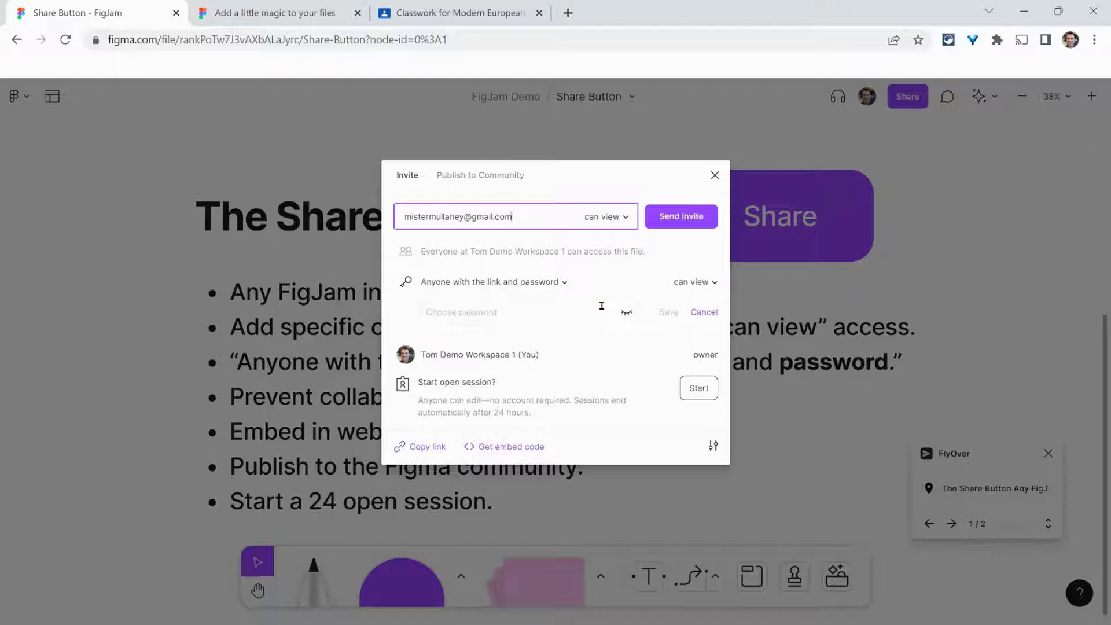
Step: Stop viewers from copying, sharing and exporting, then show the Publish to Community option
click(714, 449)
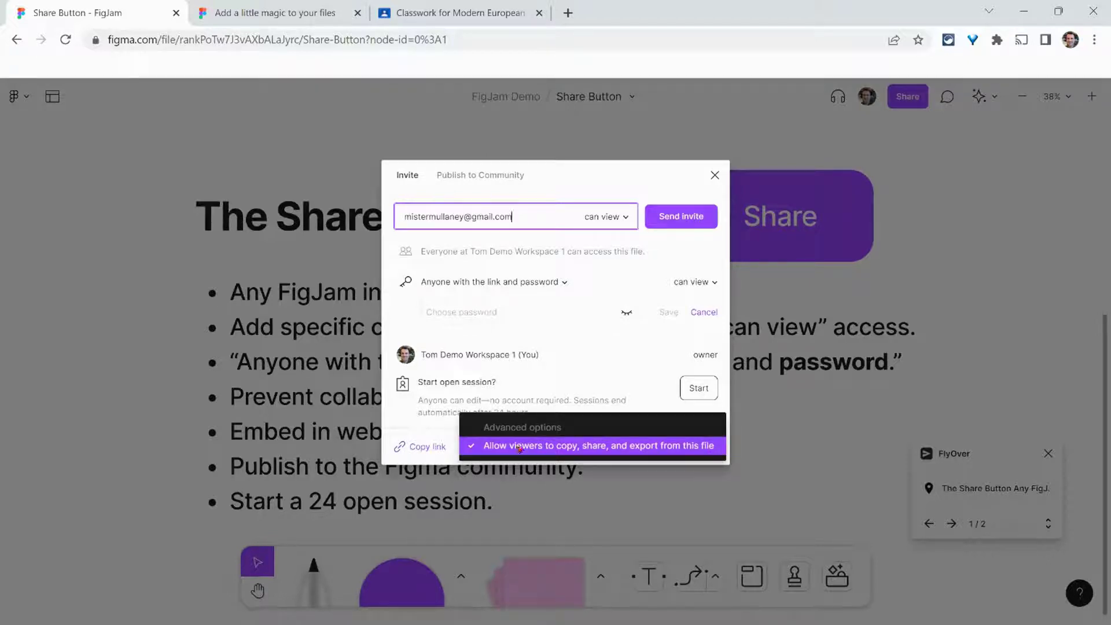
click(610, 446)
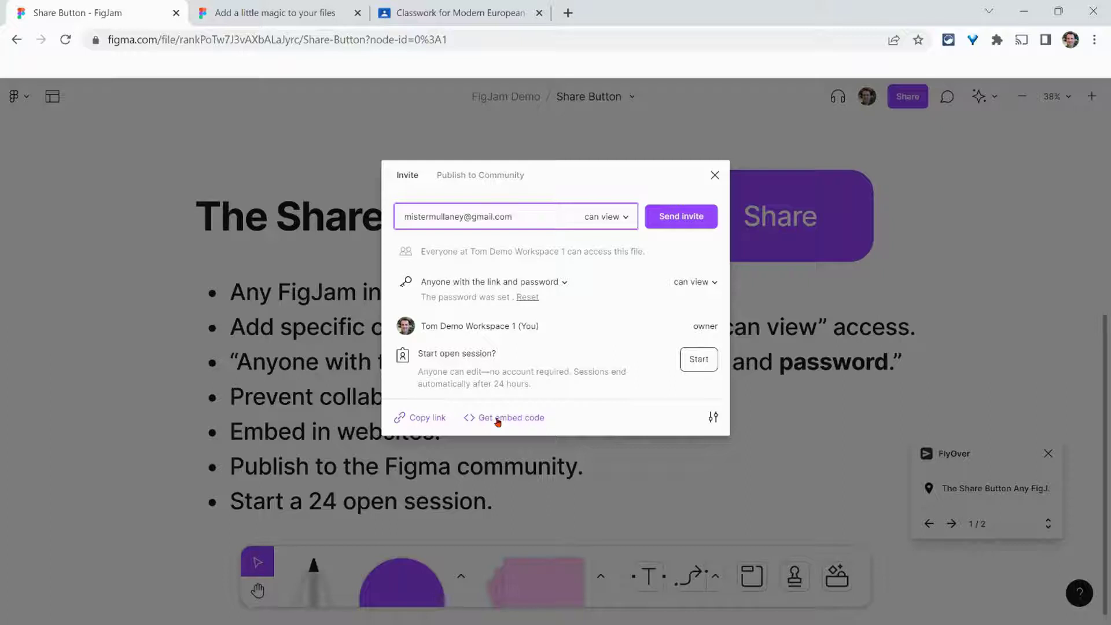
click(475, 177)
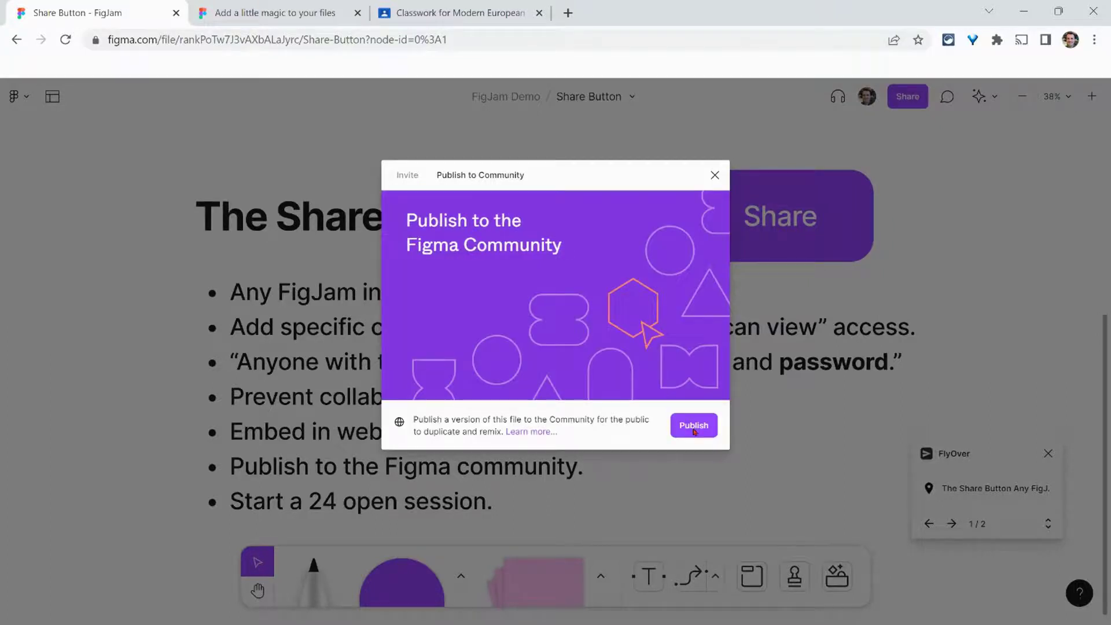
Step: Filter the Figma Community resources to FigJam only and browse the trending results
click(295, 7)
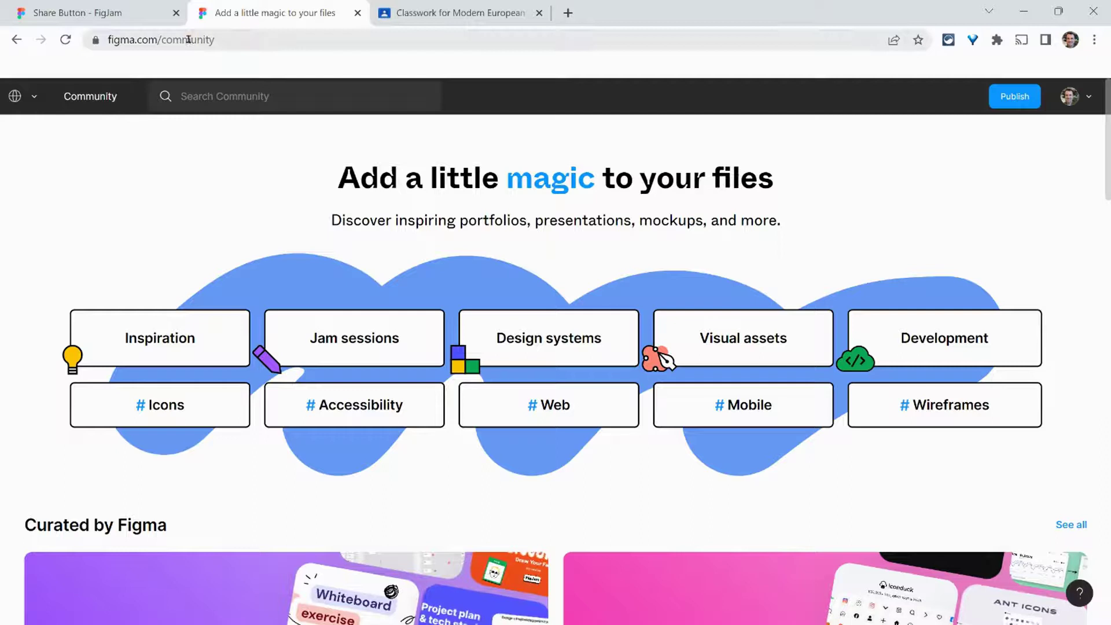
scroll(298, 253, down, 4)
scroll(297, 252, down, 4)
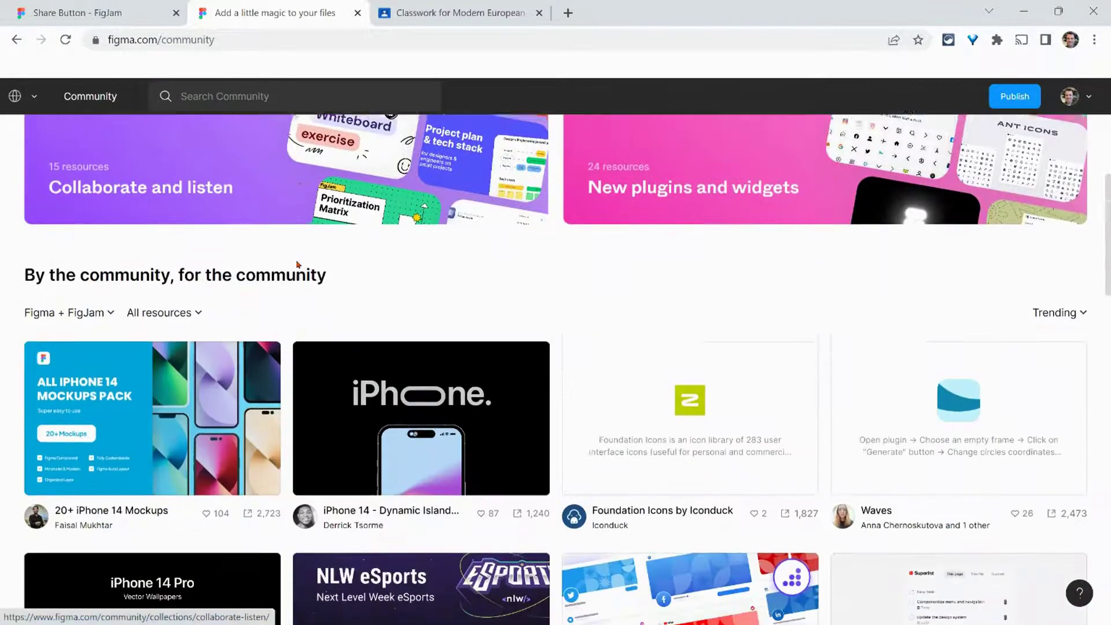
click(106, 261)
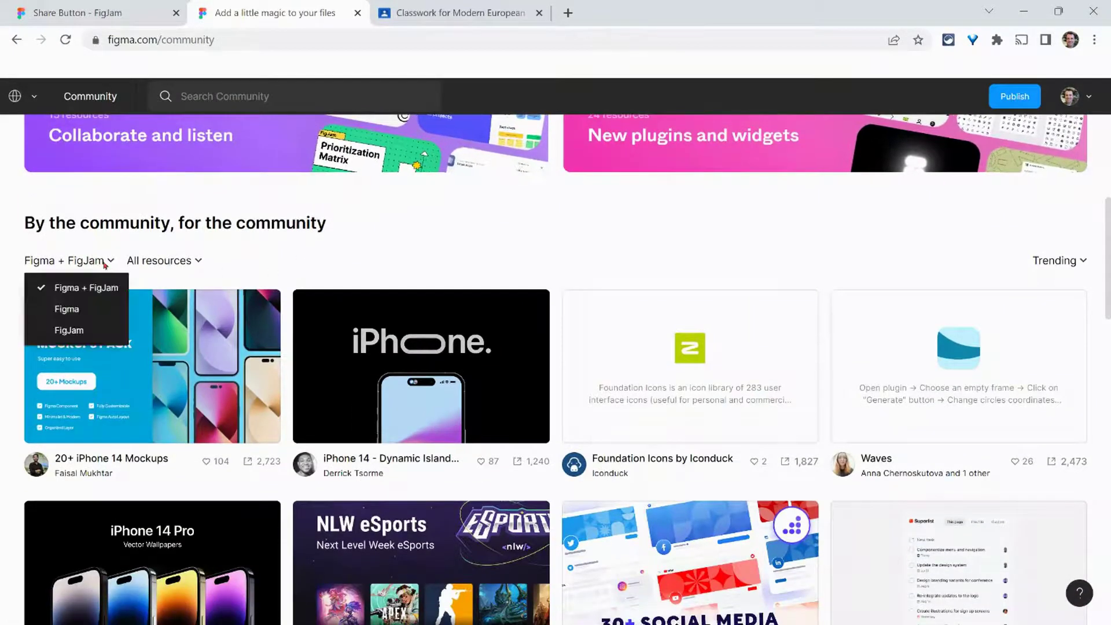
click(87, 329)
scroll(605, 441, down, 5)
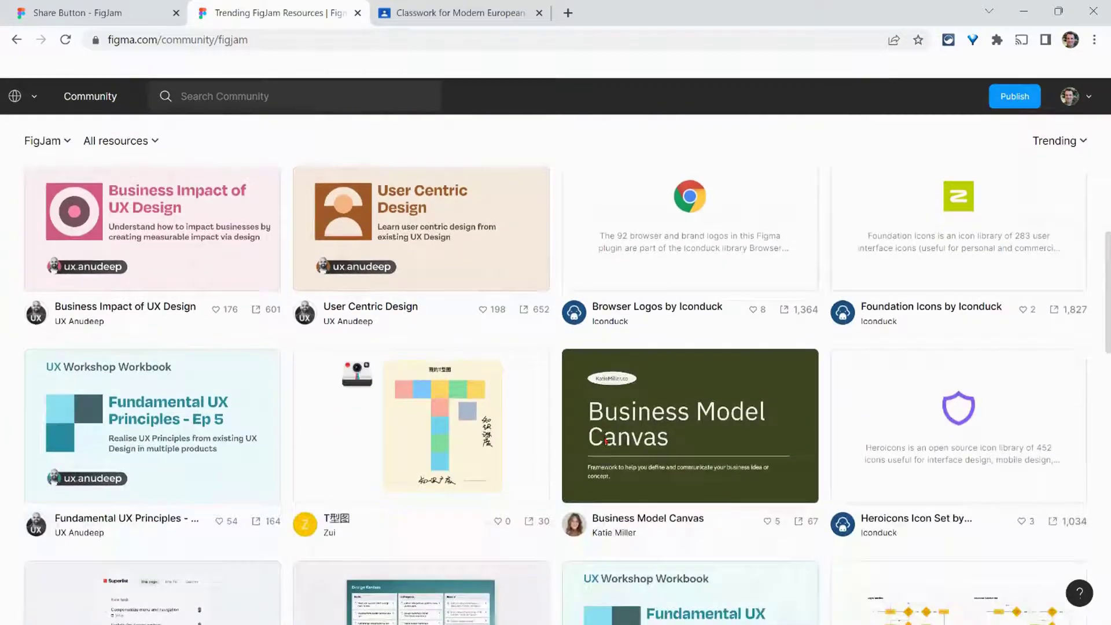
scroll(554, 439, down, 6)
scroll(550, 440, down, 5)
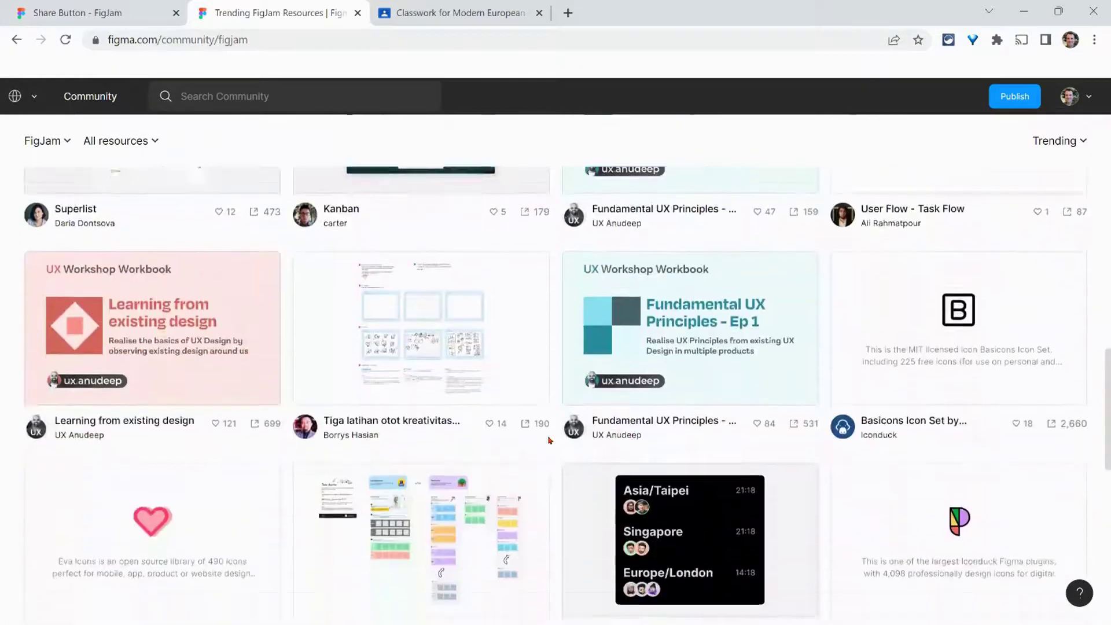
scroll(550, 441, up, 1)
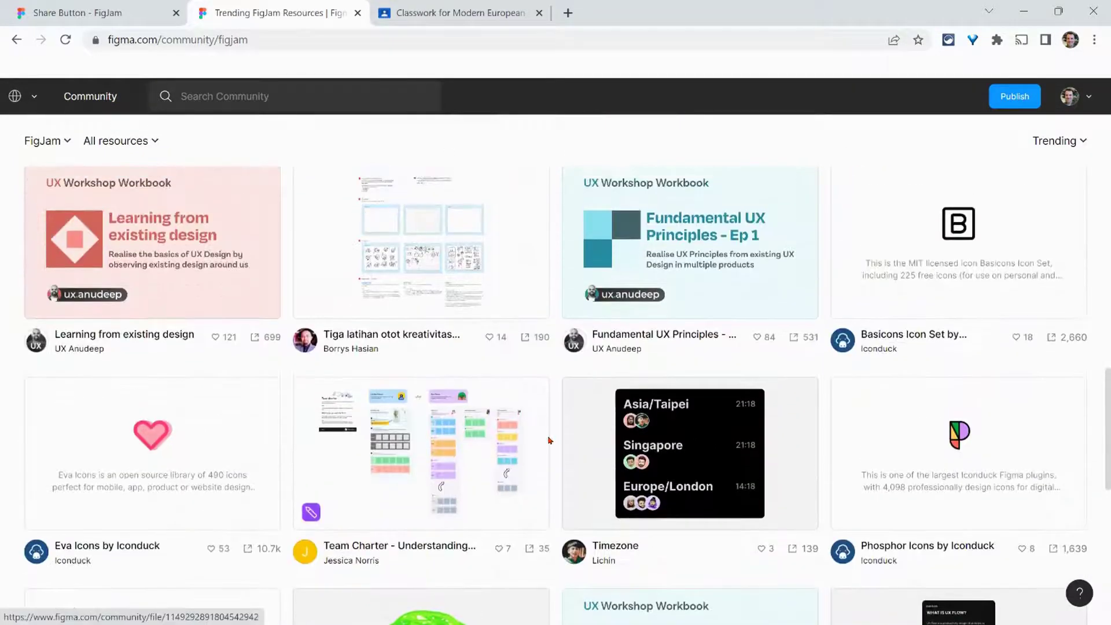
scroll(549, 440, up, 10)
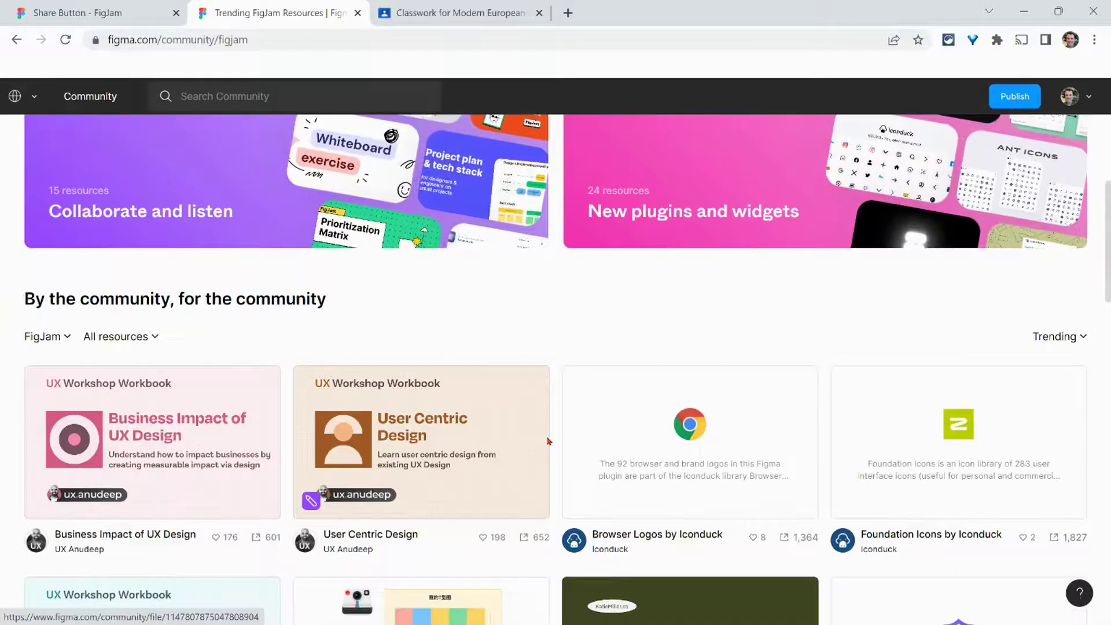
Step: Start a 24-hour open session on the Share Button board and copy its link
click(145, 18)
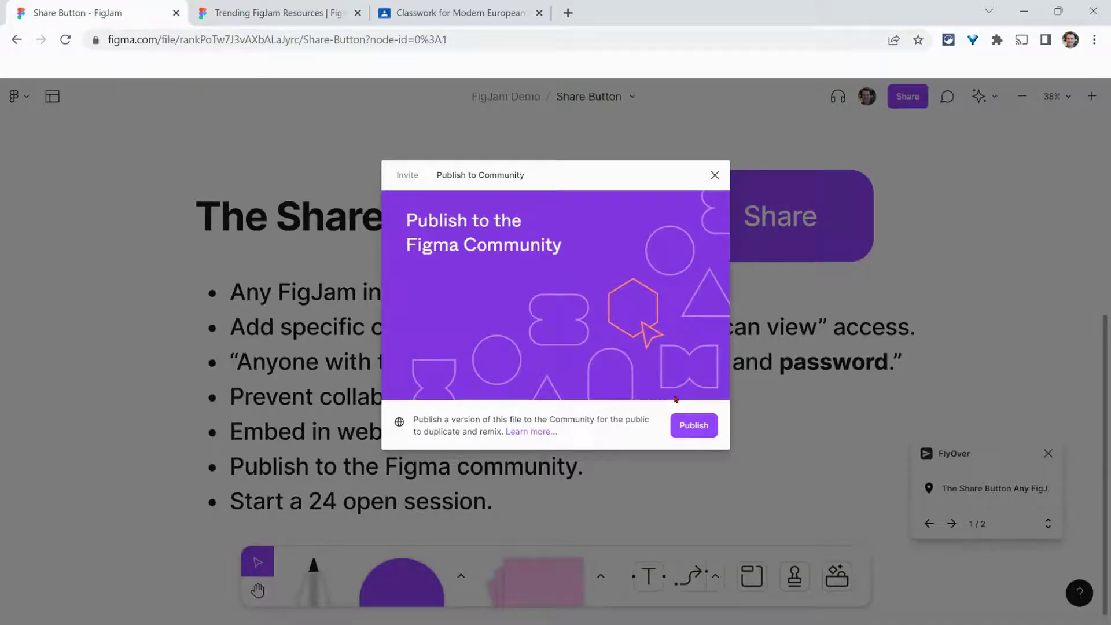
click(408, 179)
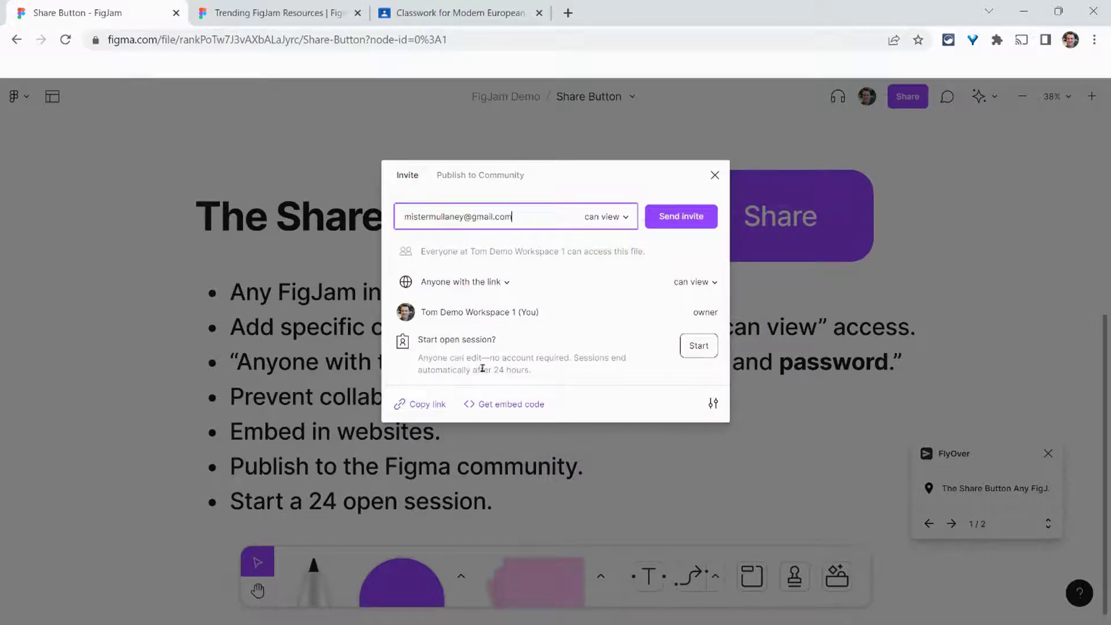
drag(541, 372, 420, 357)
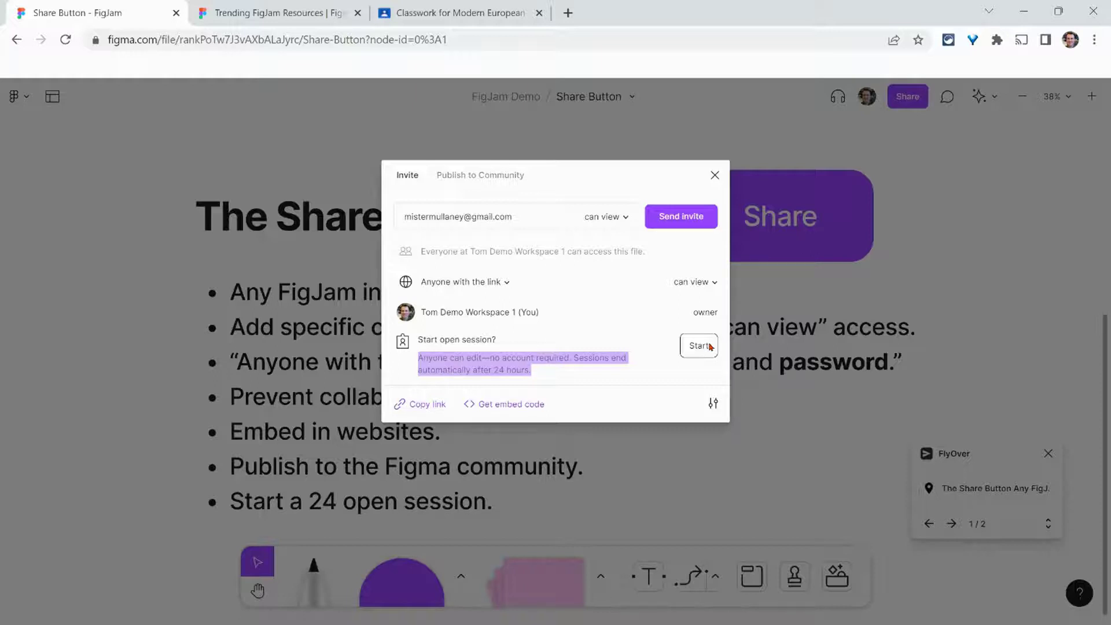
click(699, 352)
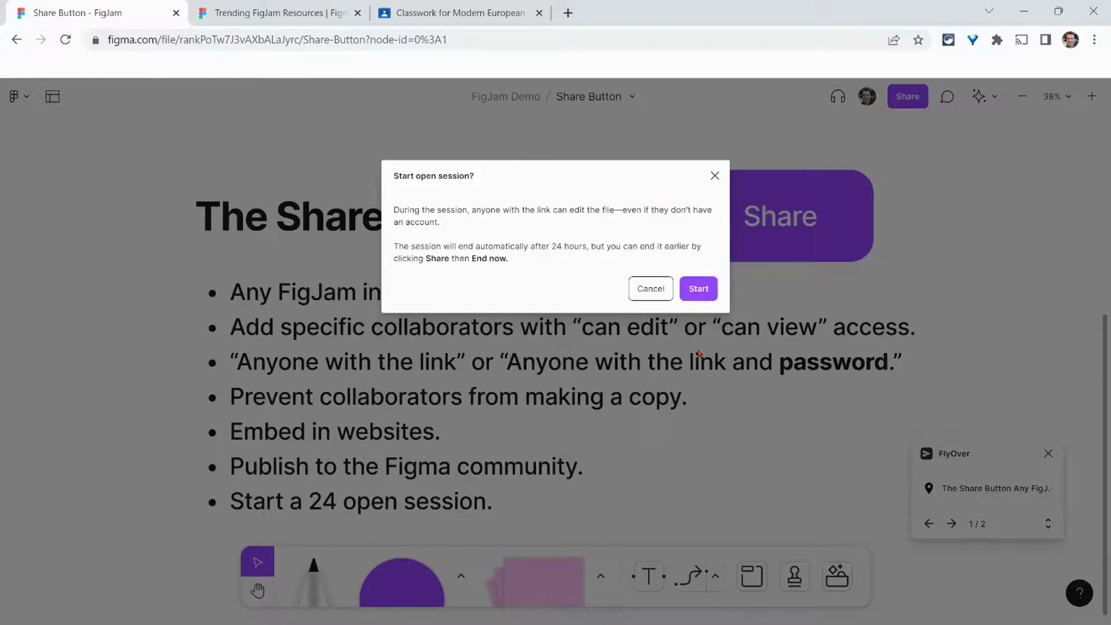
click(698, 290)
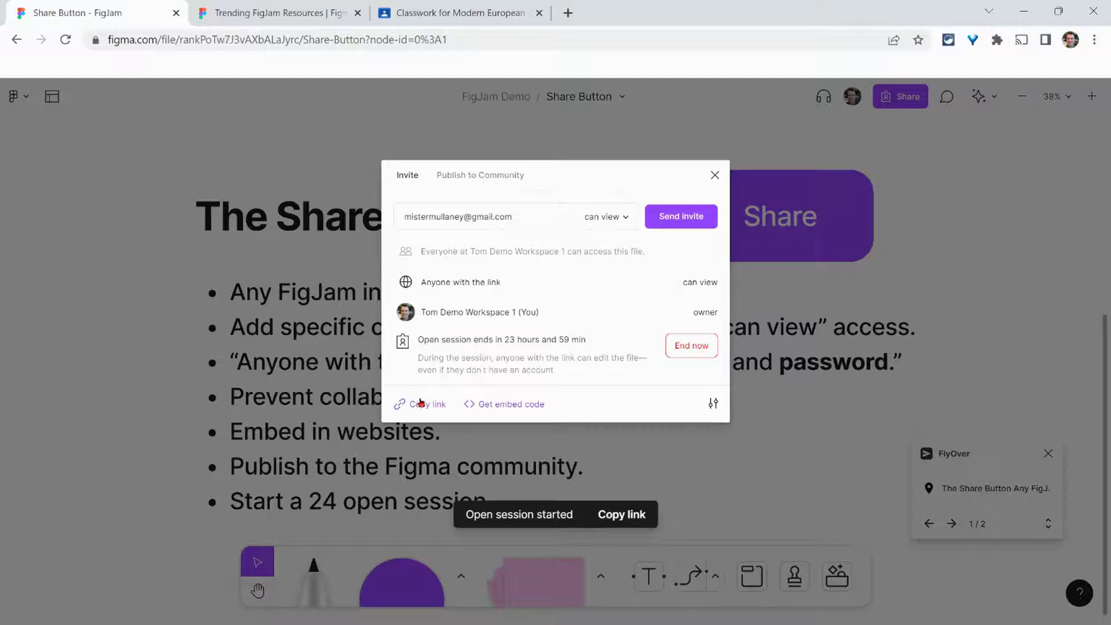
click(636, 514)
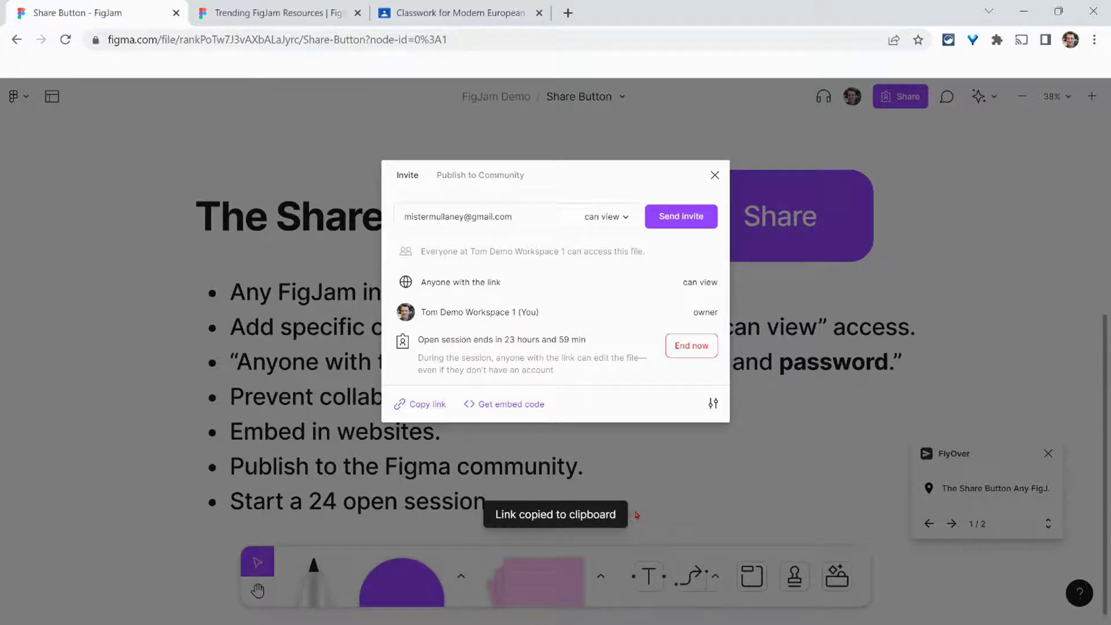
Step: Create a new Classroom assignment titled 'FigJam'
click(454, 12)
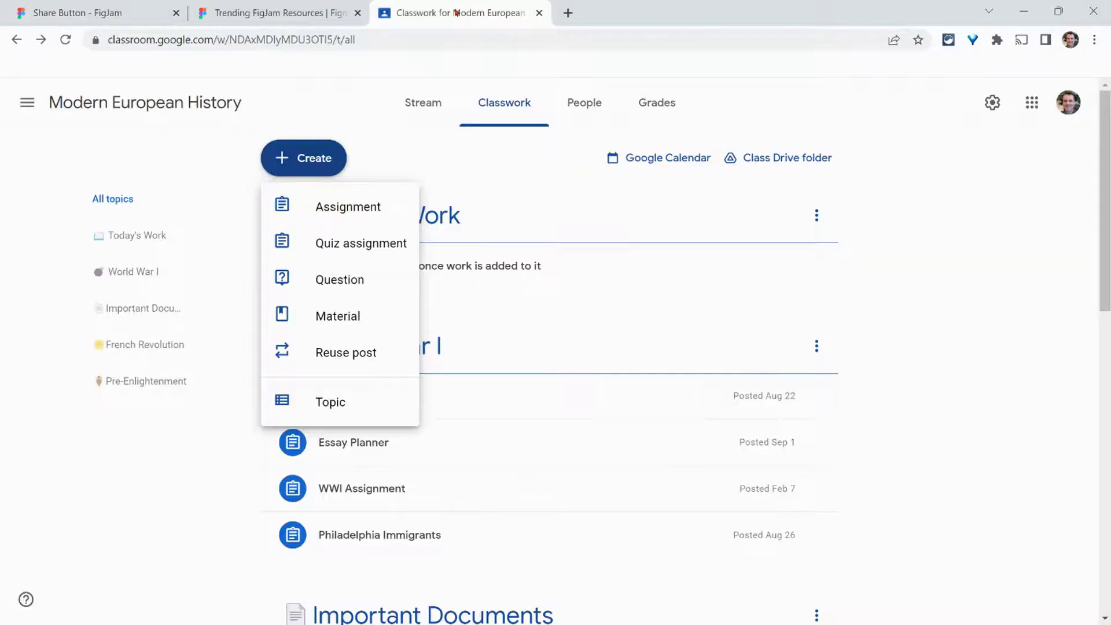
click(333, 161)
click(329, 160)
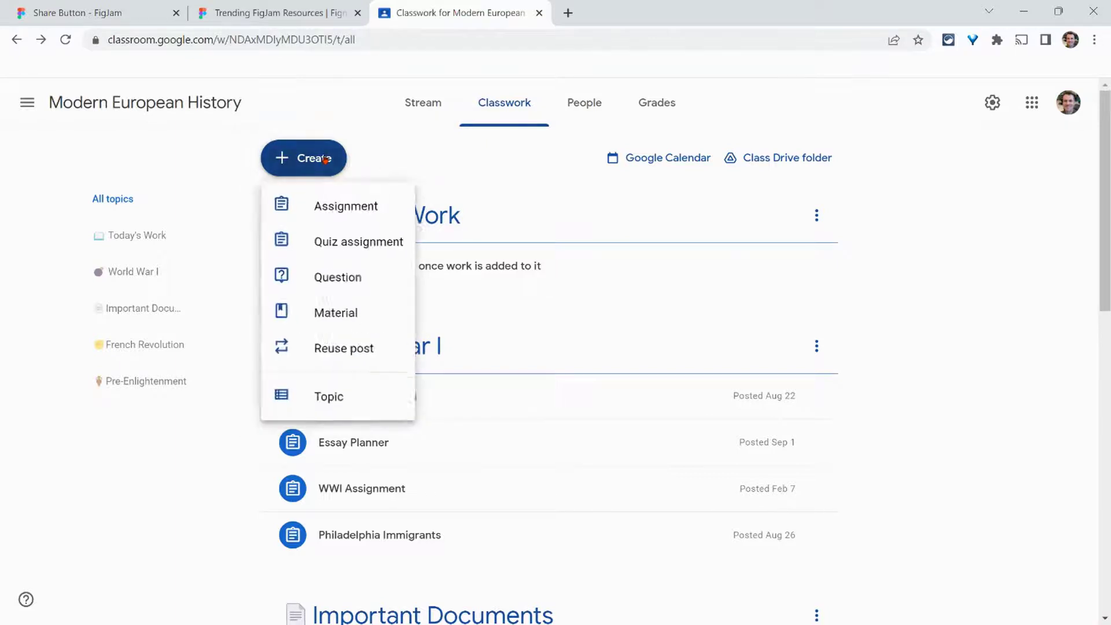
click(333, 203)
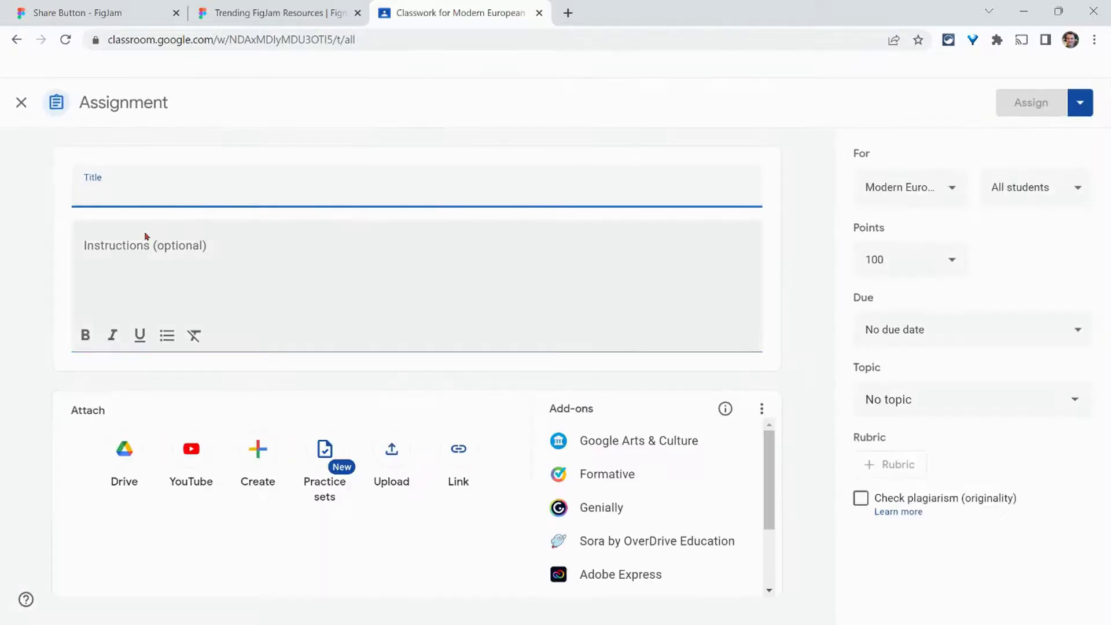
text(FigJam)
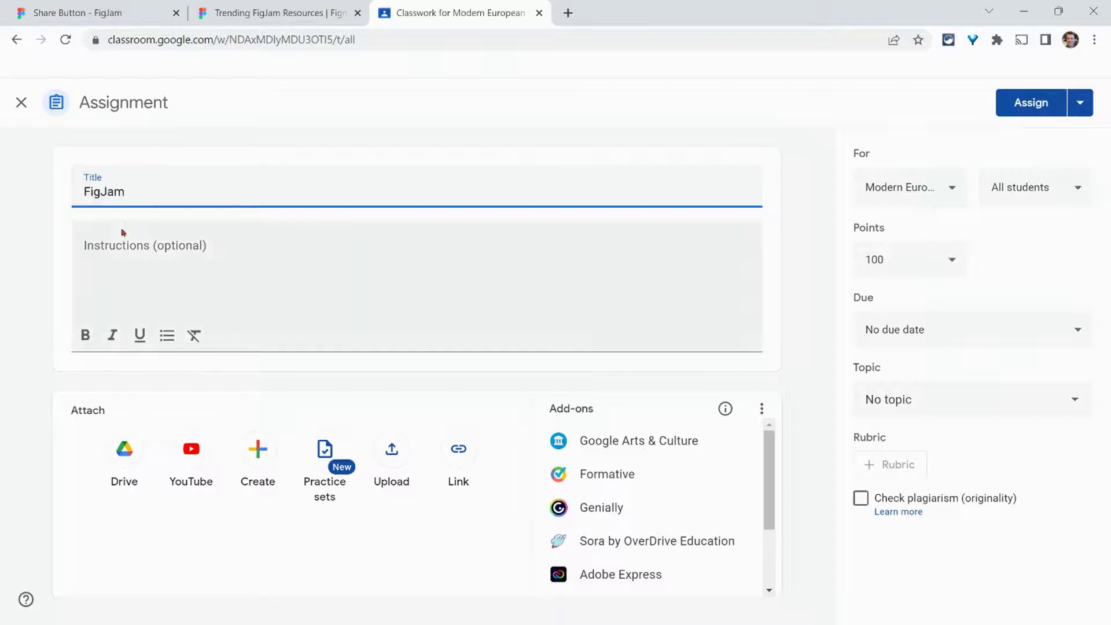
Step: Paste the board link into the instructions and assign it to the class
click(113, 248)
right_click(112, 246)
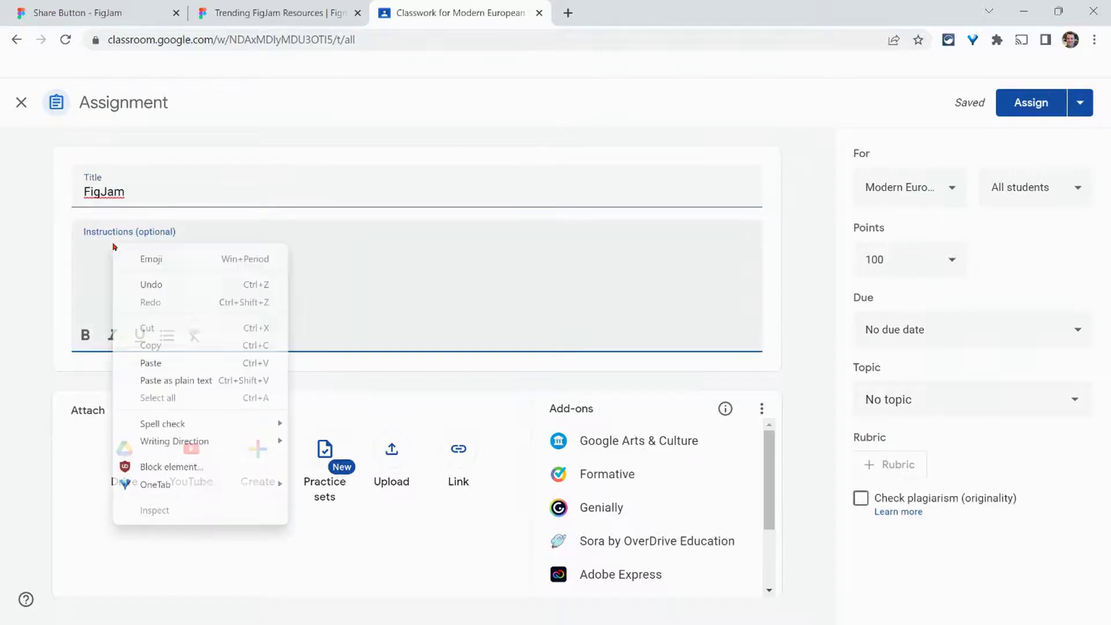
click(164, 362)
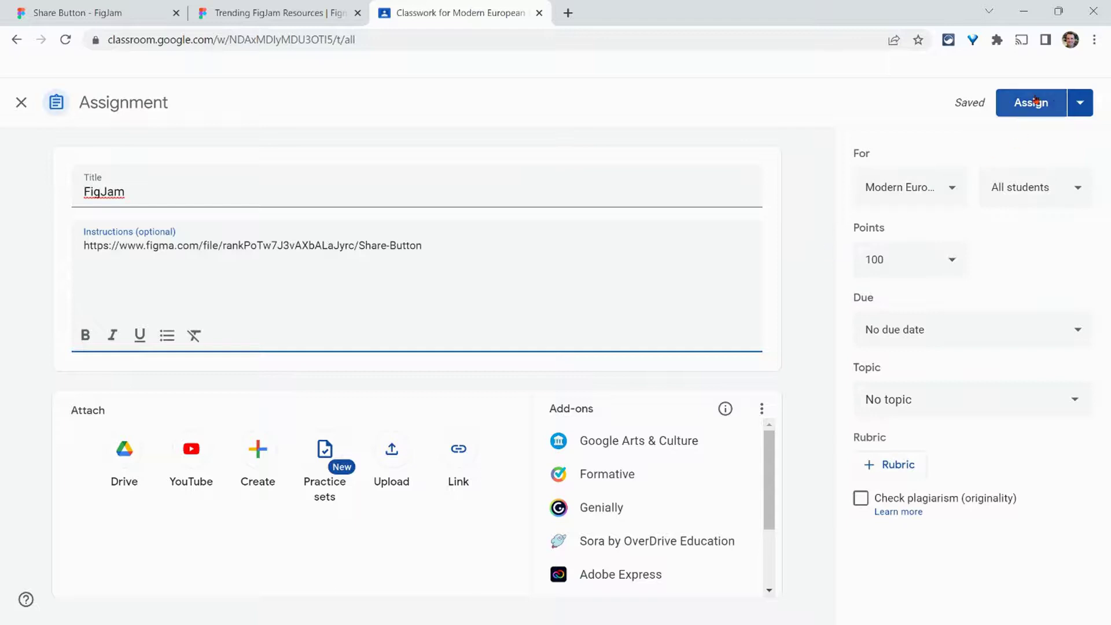
click(1033, 103)
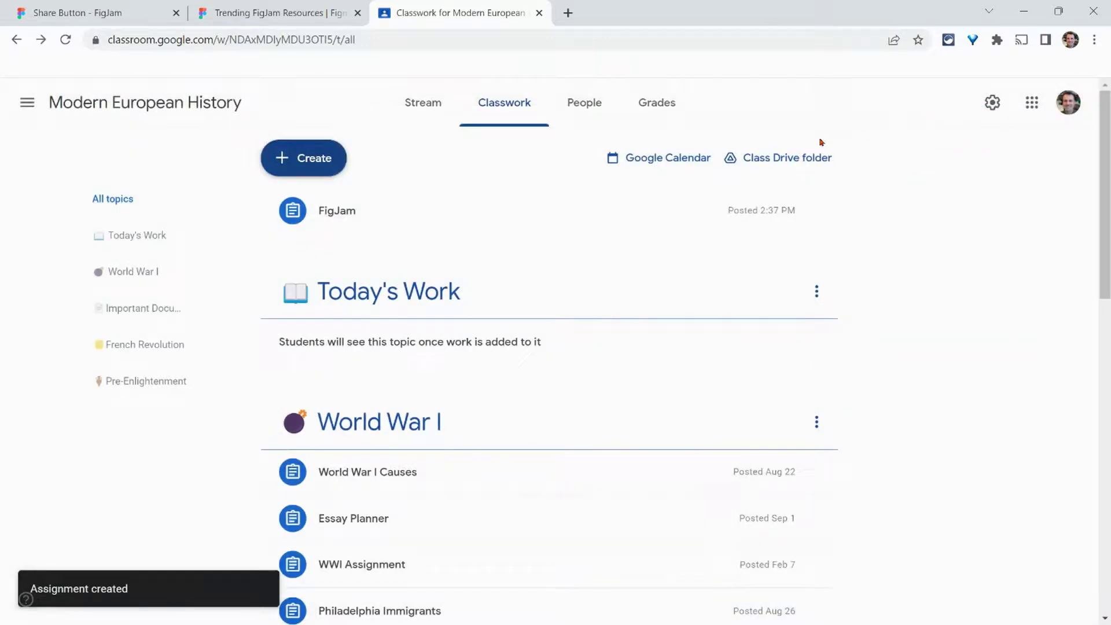
Step: Copy the Share Button board's link from the FigJam share dialog
click(140, 4)
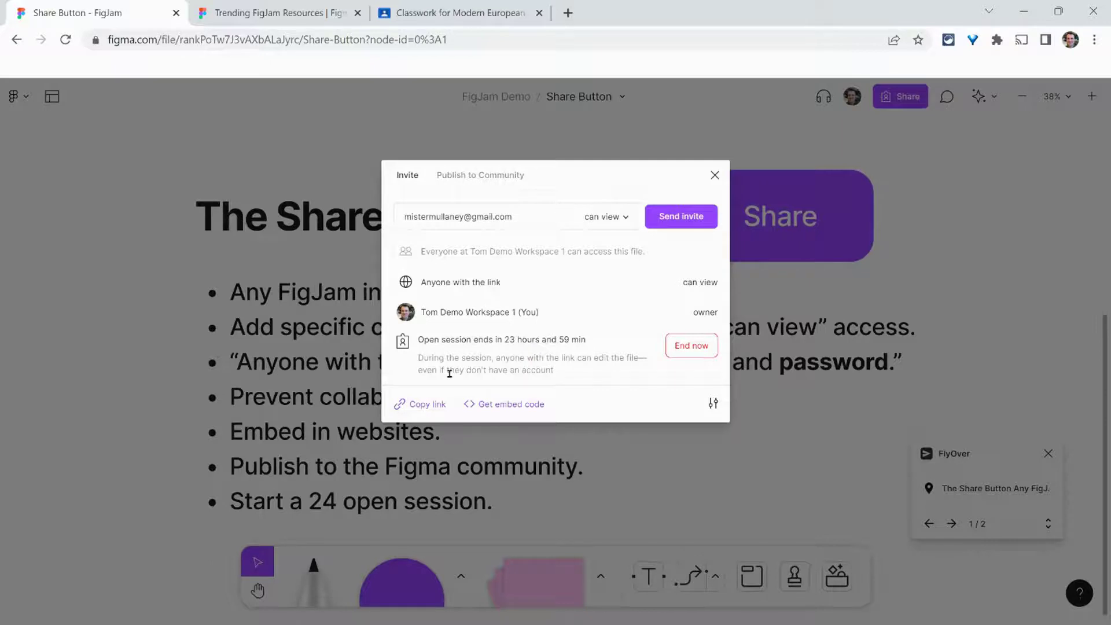
click(429, 404)
Step: Open the board link in an Incognito window and enter as a guest with a display name
key(ctrl+shift+n)
right_click(231, 39)
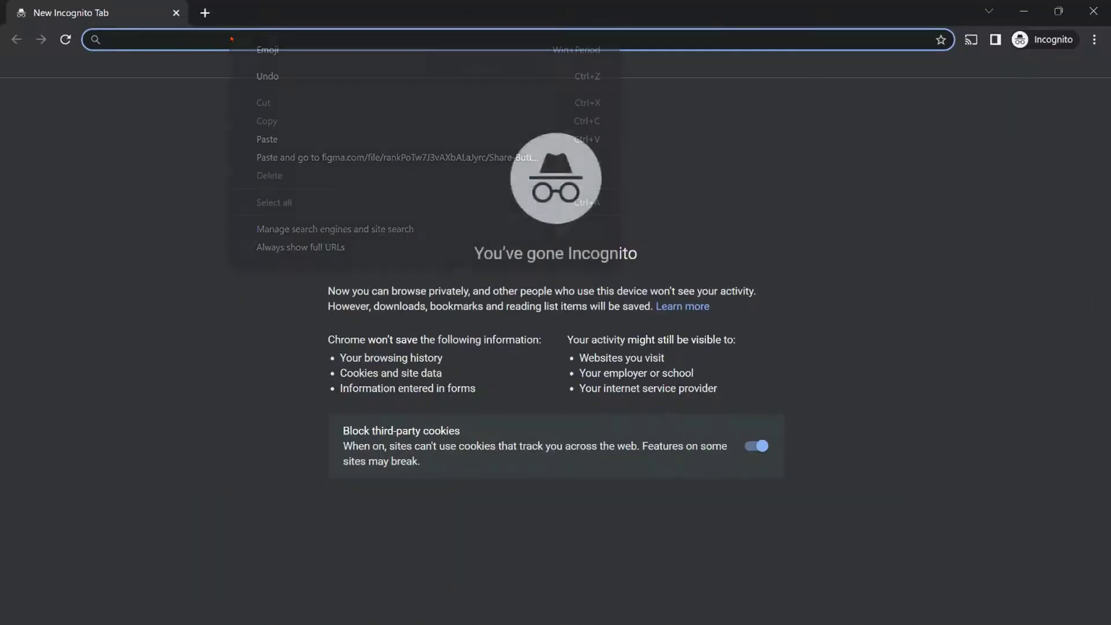
click(289, 140)
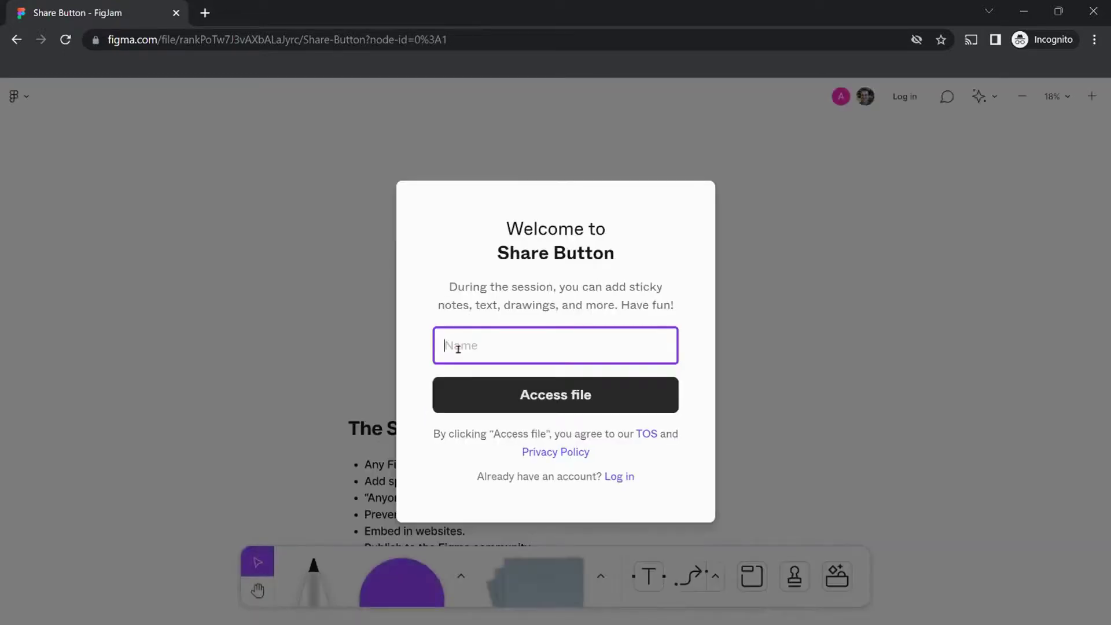
text(Tom Incognito)
click(524, 396)
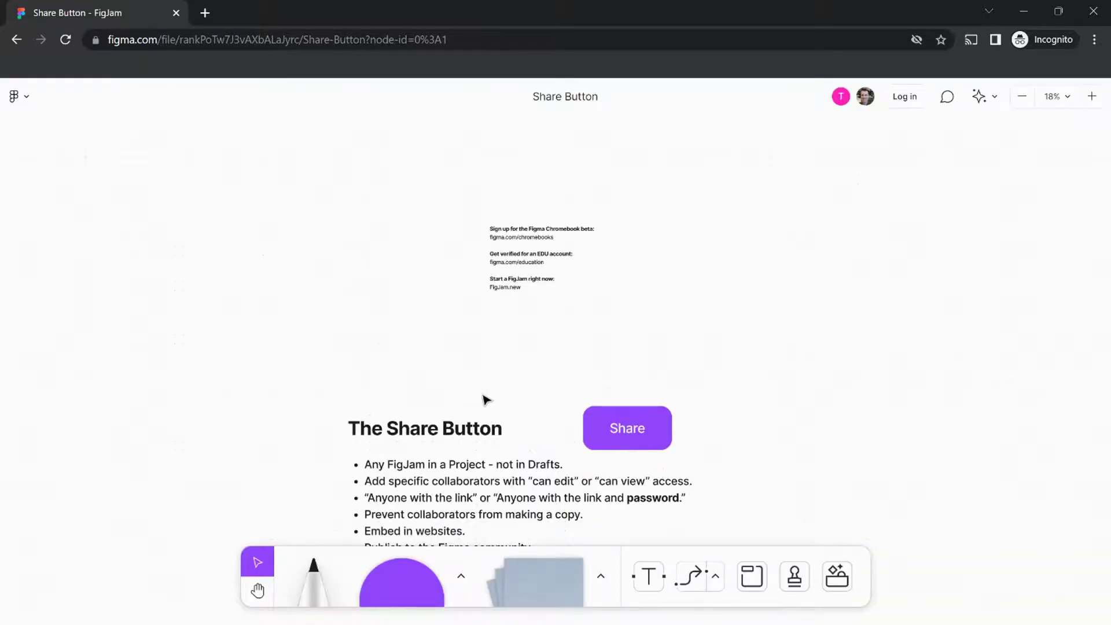
Step: Draw a freehand marker scribble to the left of the bullet list
scroll(486, 400, down, 1)
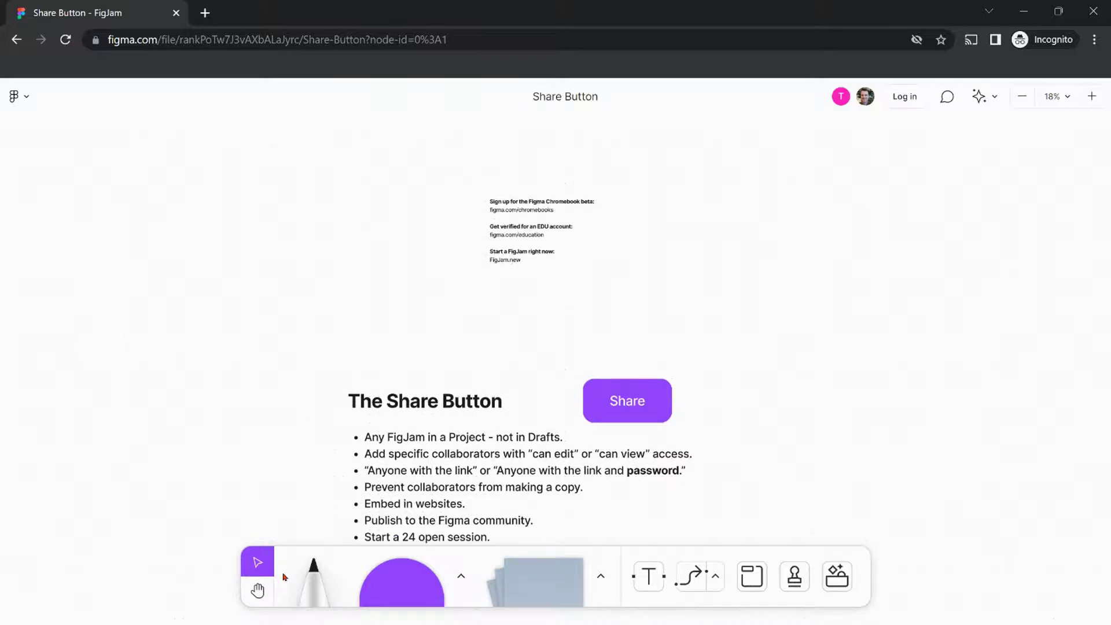
scroll(266, 409, down, 2)
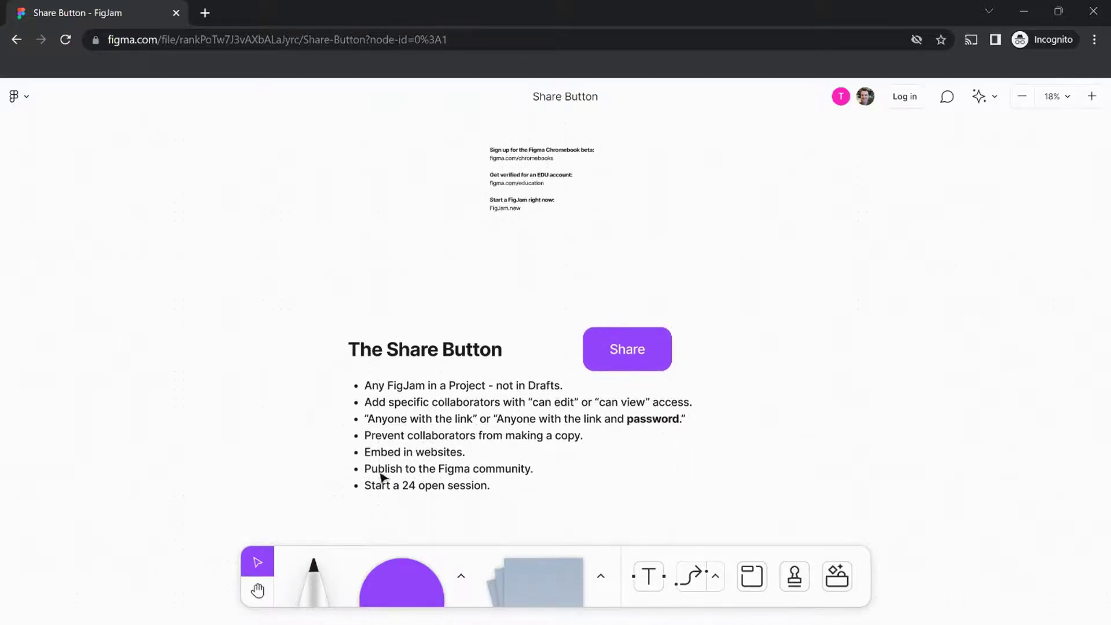
click(312, 570)
mouse_move(198, 420)
mouse_down()
mouse_move(259, 431)
mouse_move(272, 453)
mouse_up()
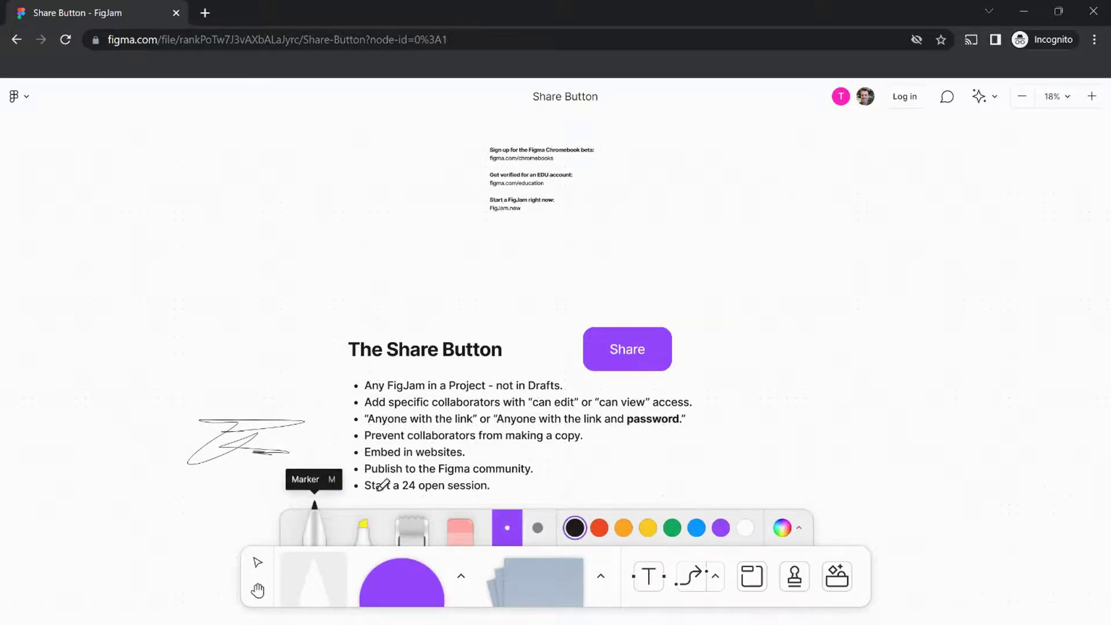
Step: Add a sticky note on the board reading 'Sticky Note'
click(541, 578)
click(728, 324)
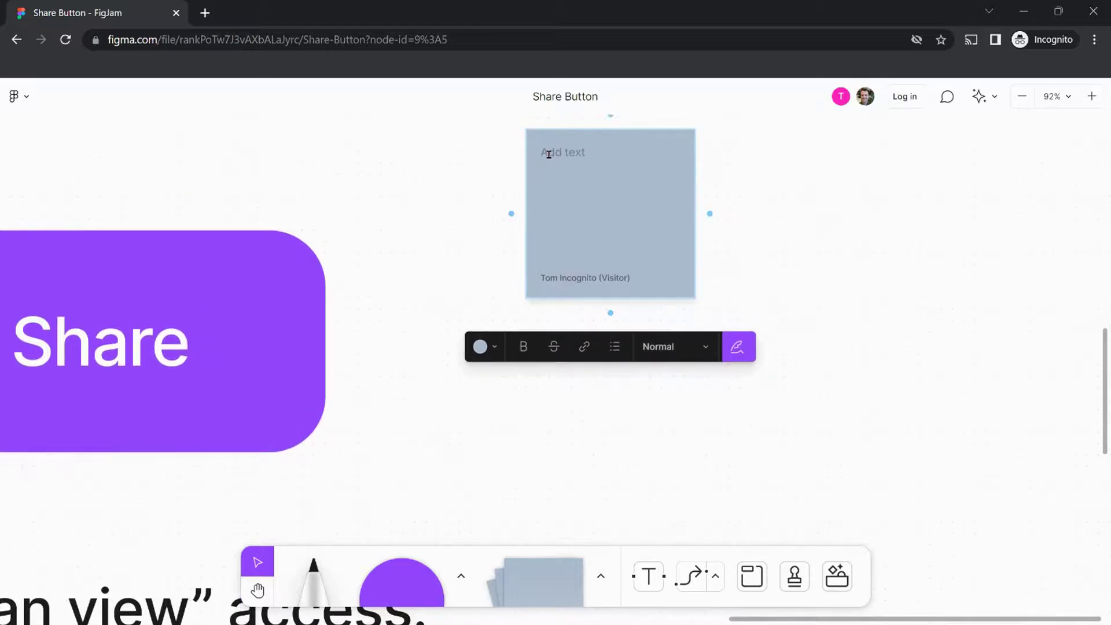
text(Sticky Note)
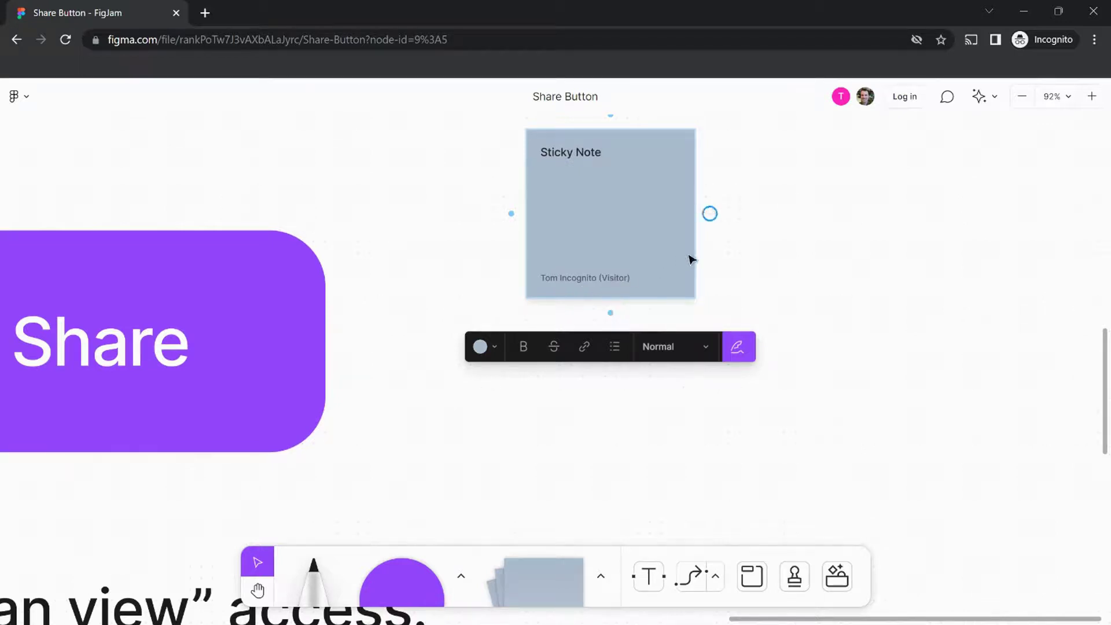
Step: On the owner's board, close sharing settings, zoom to the guest's sticky note and follow the visitor
click(1029, 16)
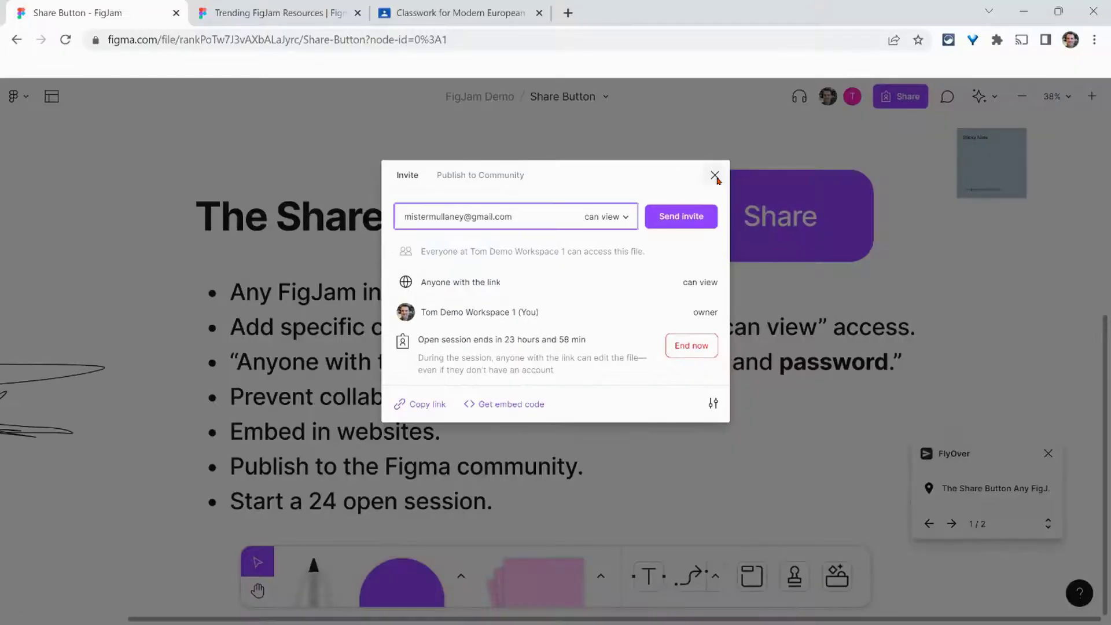
click(716, 175)
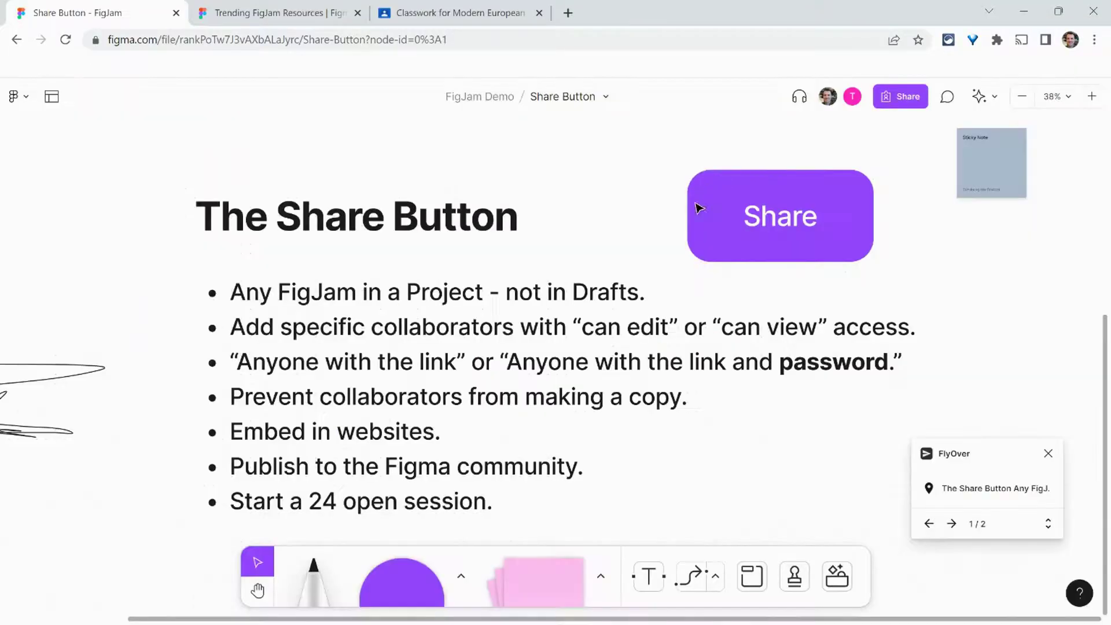
scroll(1019, 243, up, 2)
scroll(1037, 219, up, 5)
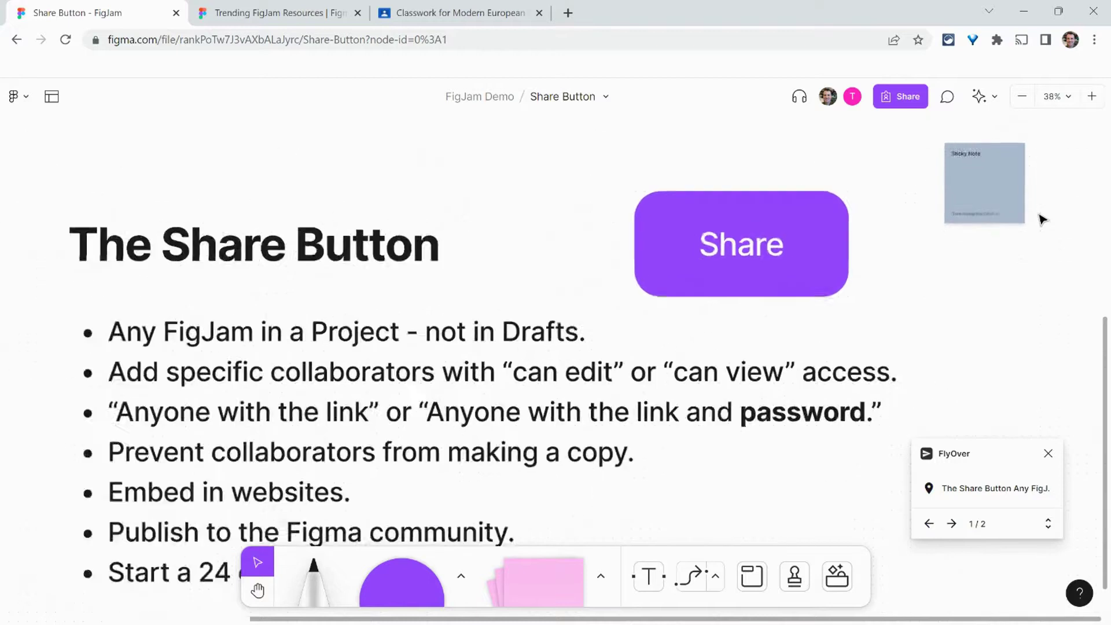
scroll(926, 243, up, 1)
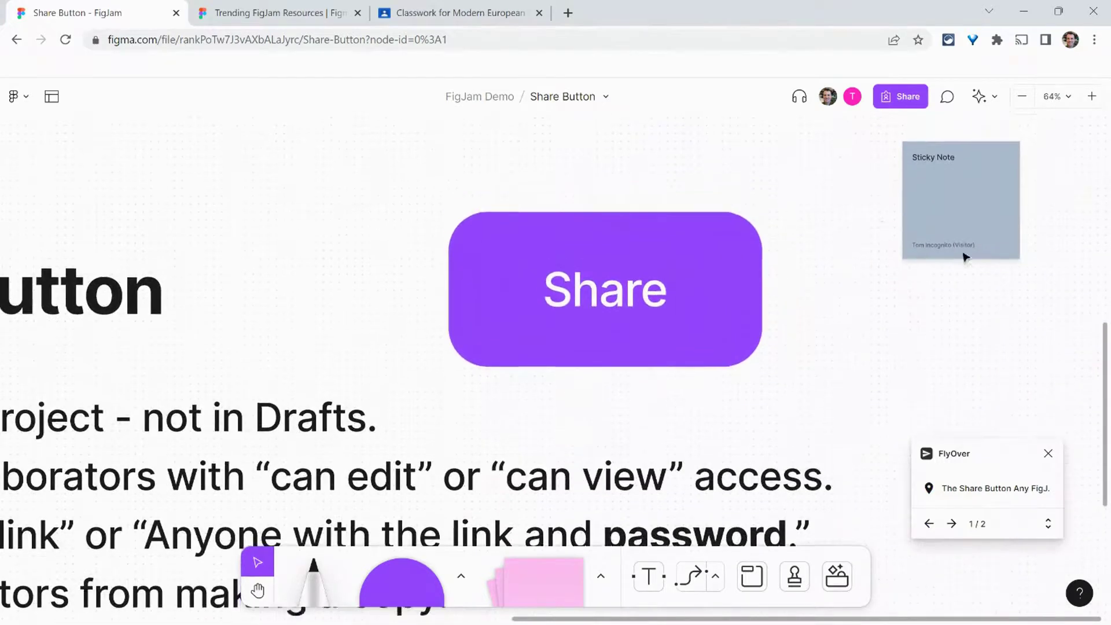
scroll(984, 261, up, 3)
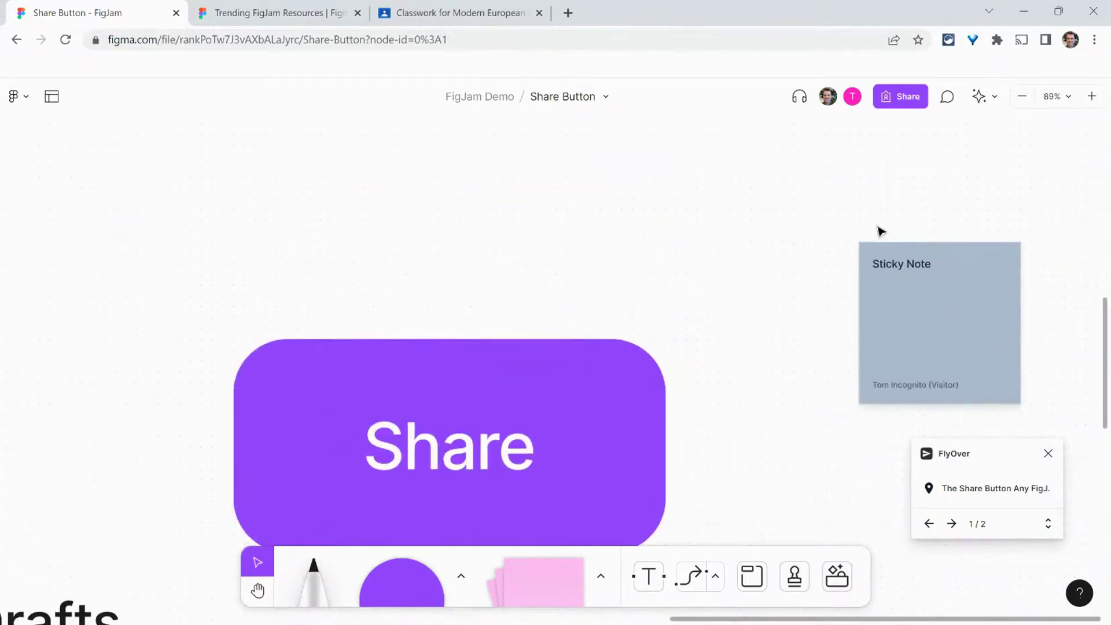
click(852, 96)
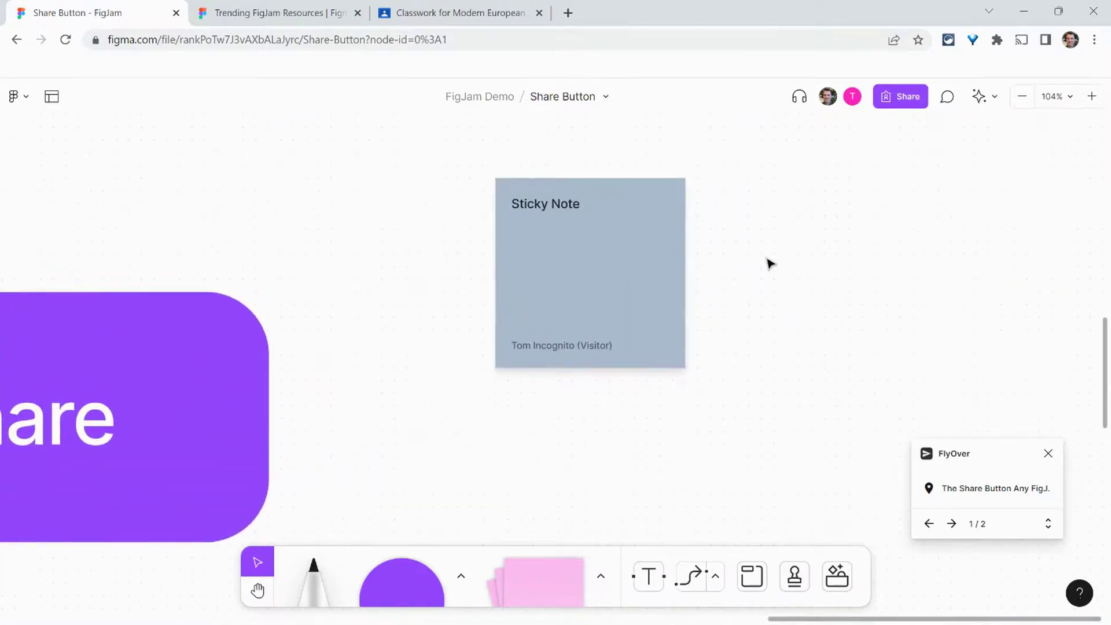
click(904, 99)
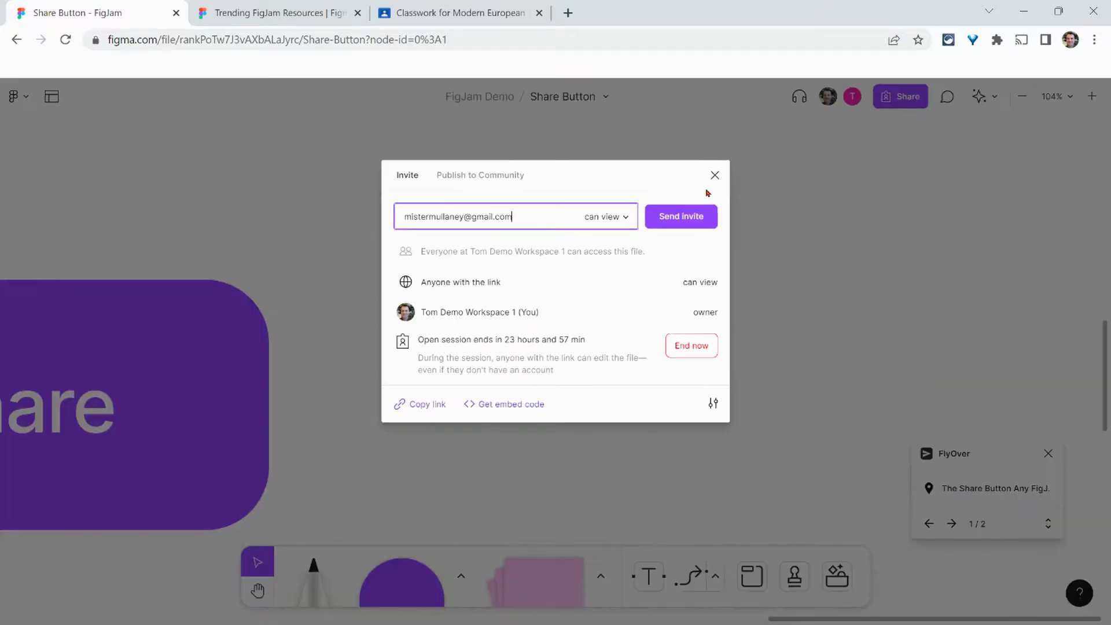
click(716, 176)
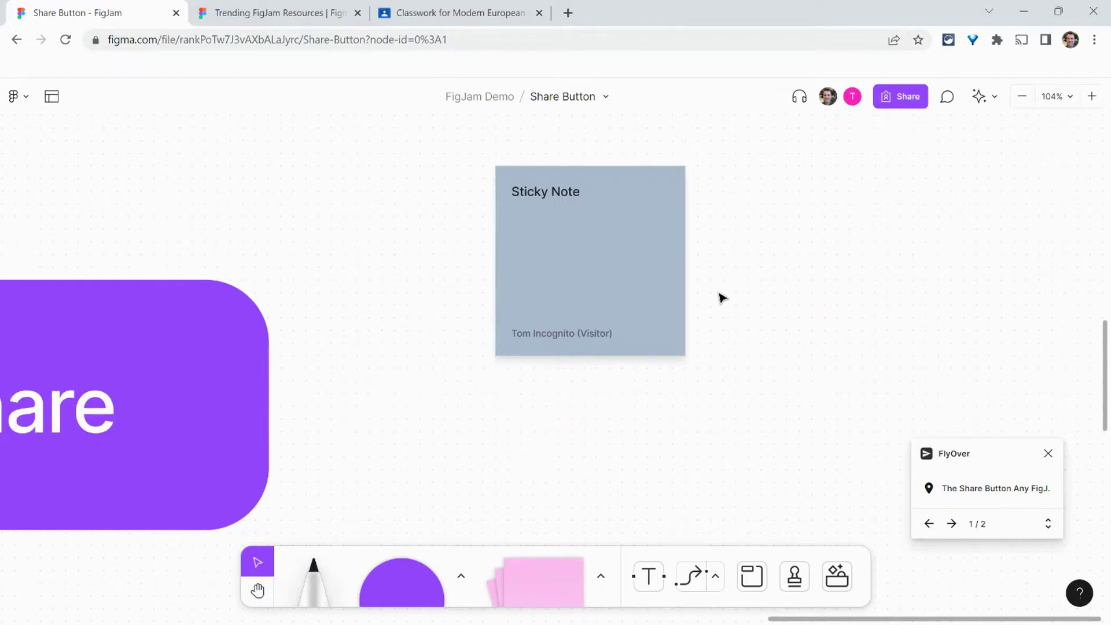
click(909, 99)
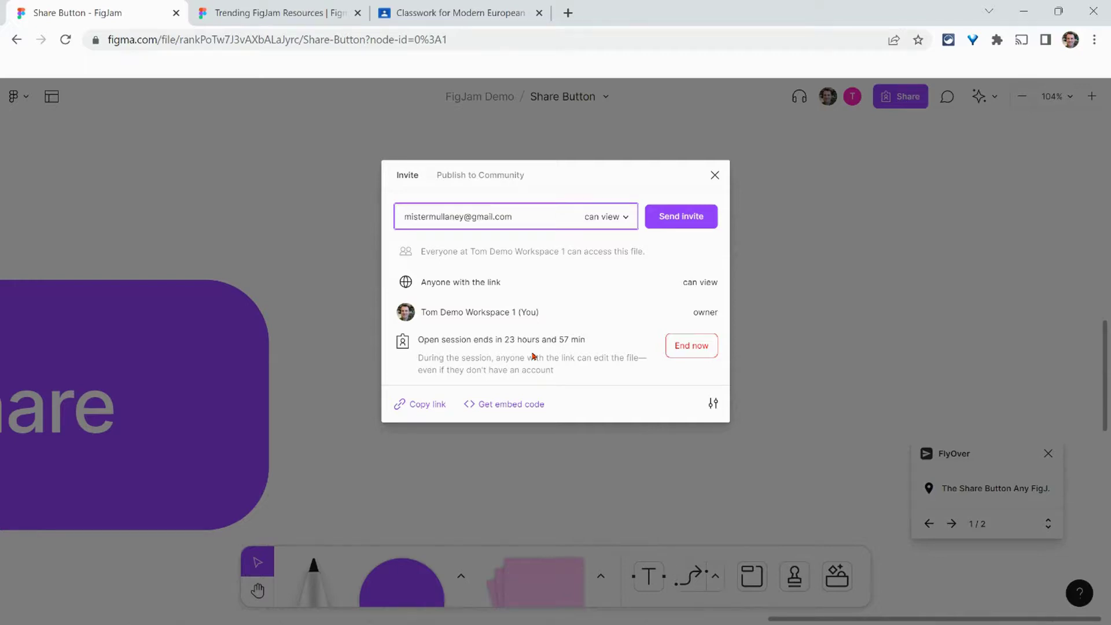
Step: Close the sharing settings and advance the FlyOver tour to stop 2/2, the sign-up and education links
click(715, 175)
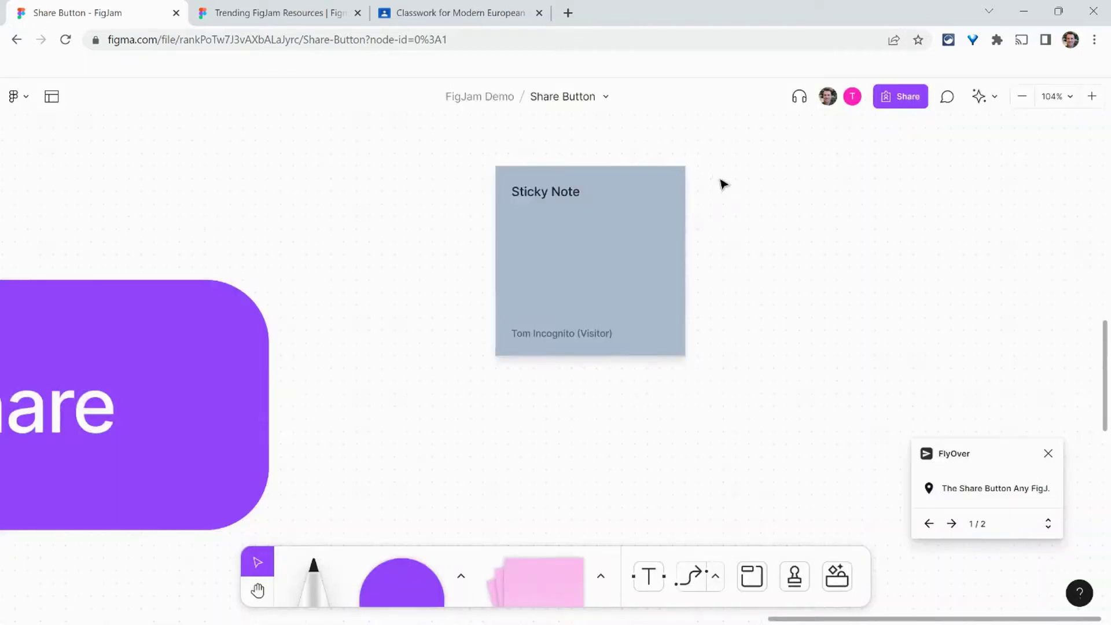
click(950, 524)
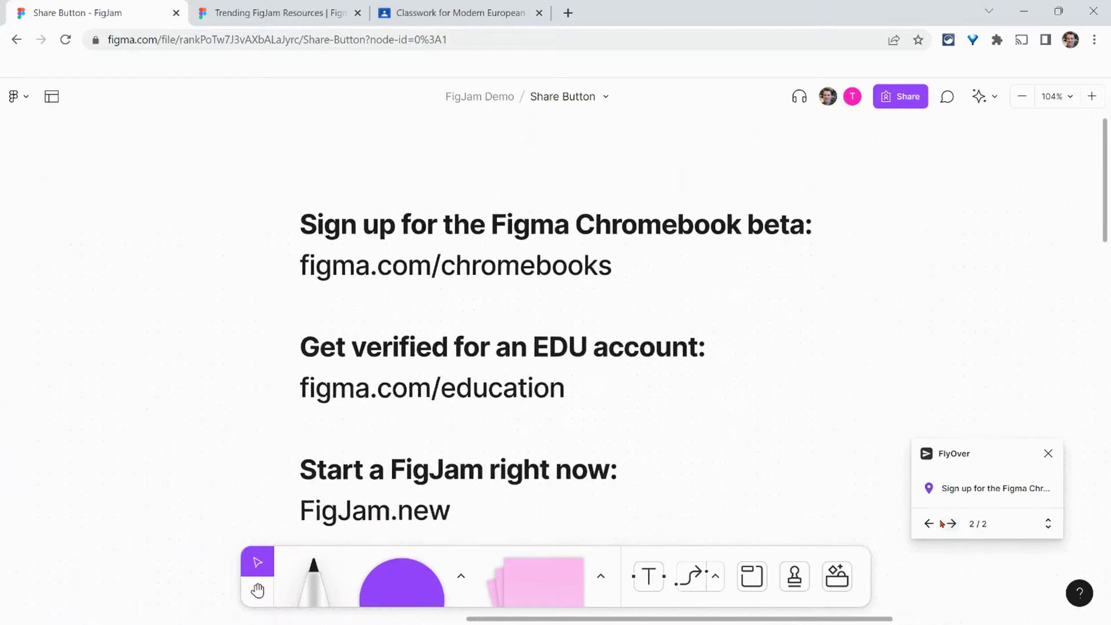